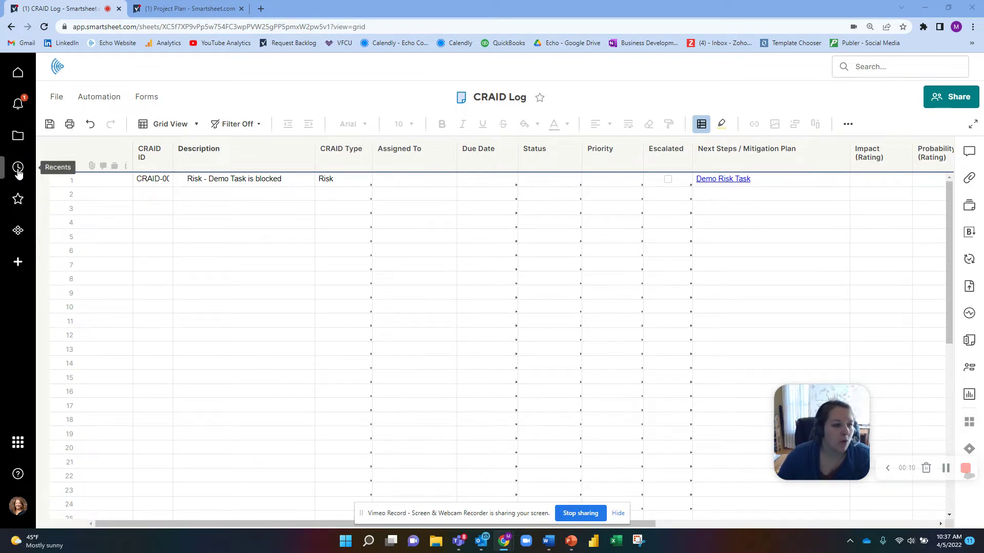
Go to the Browse view and save the pending CRAID Log changes on the way out
left_click(17, 142)
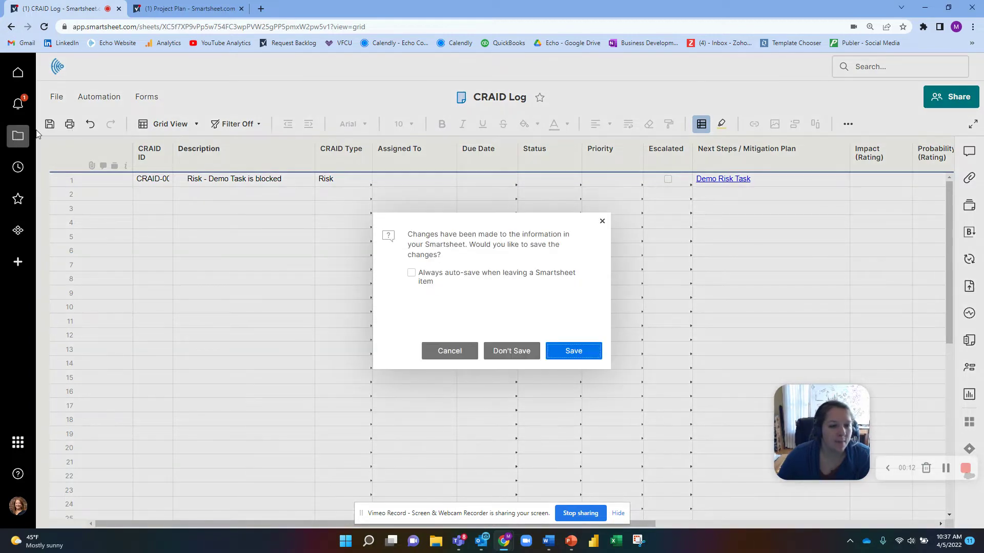
left_click(564, 351)
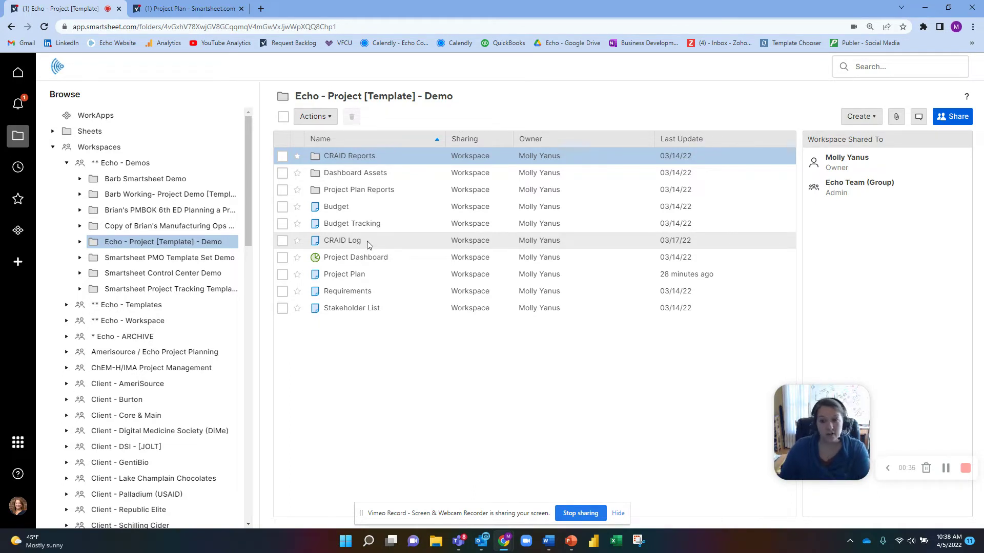
Open the CRAID Log sheet from the Echo - Project [Template] - Demo workspace
left_click(328, 247)
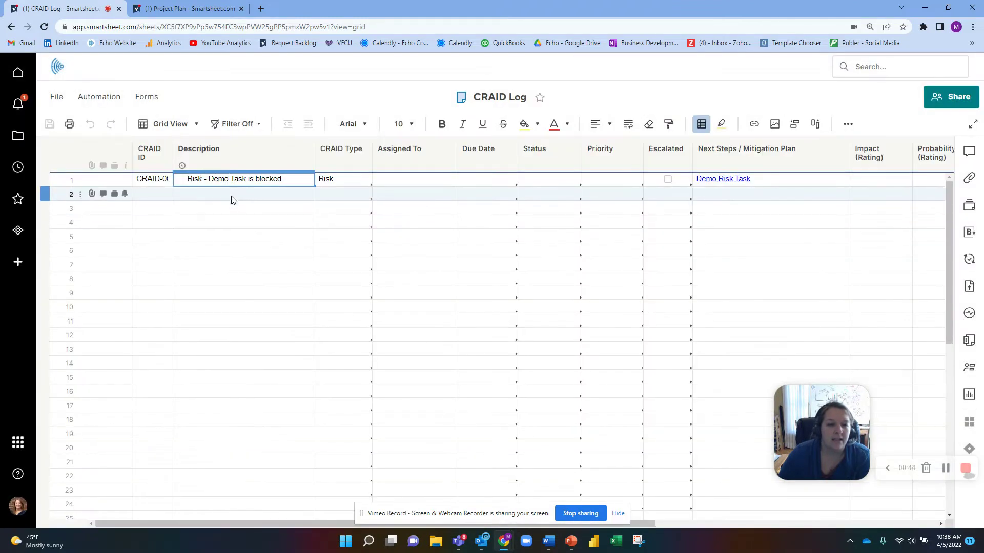
Enter 'RIsk - Blocking a specific Task' as row 2's Description
left_click(234, 191)
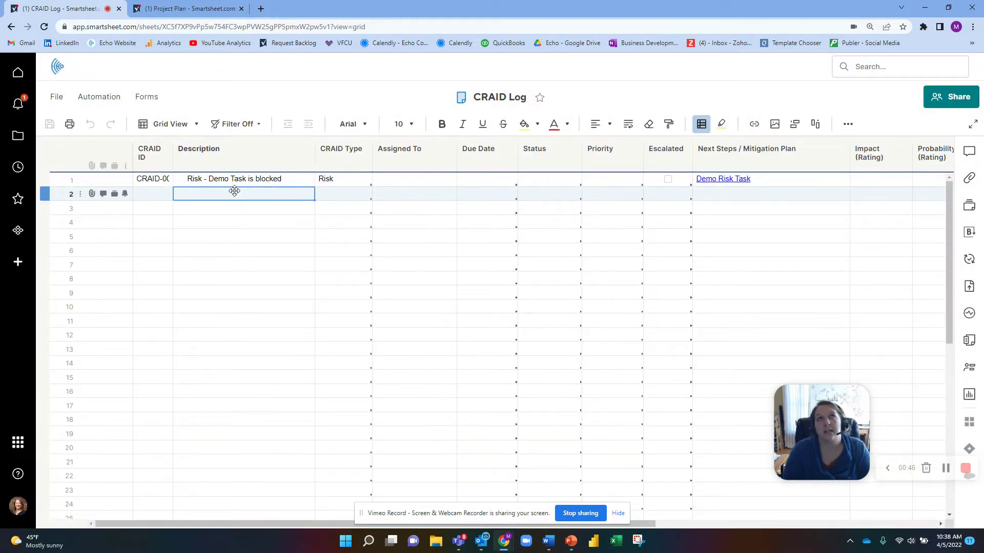
type("RIsk - Blocking")
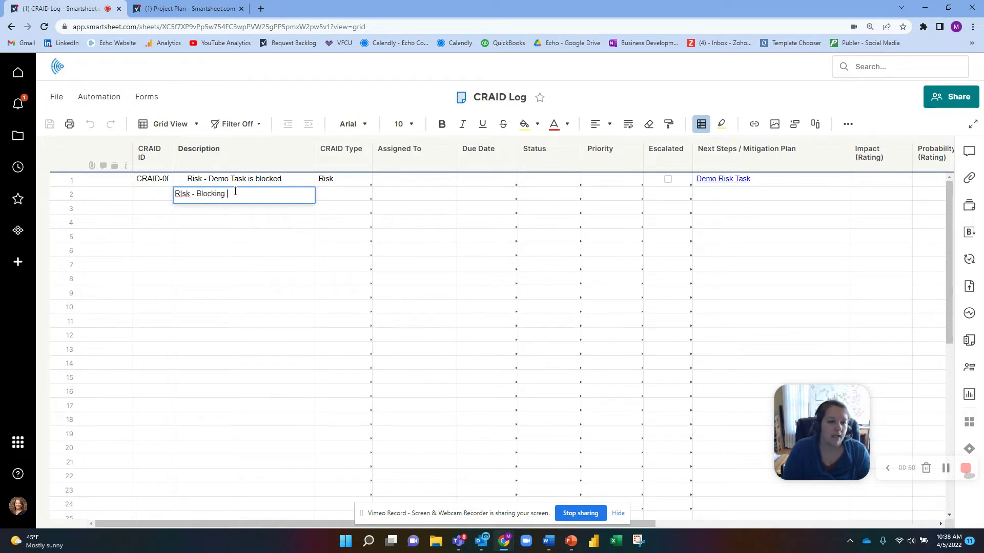
type(" a spec")
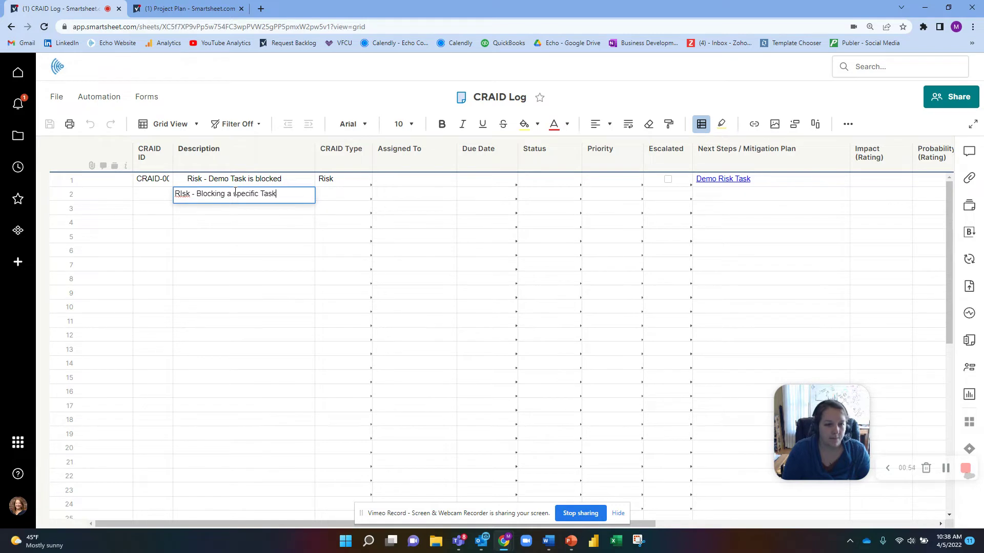
type("ific Task")
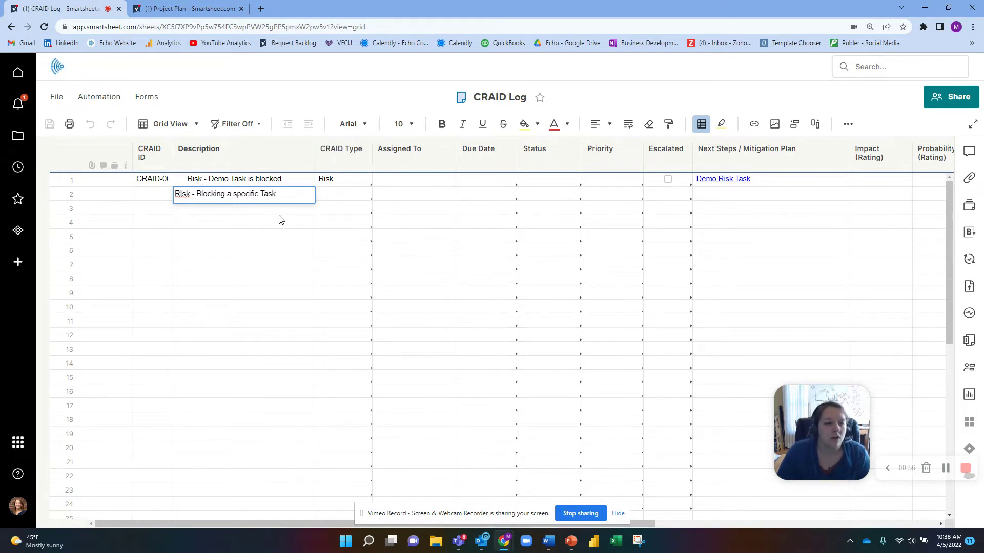
left_click(275, 214)
left_click(279, 194)
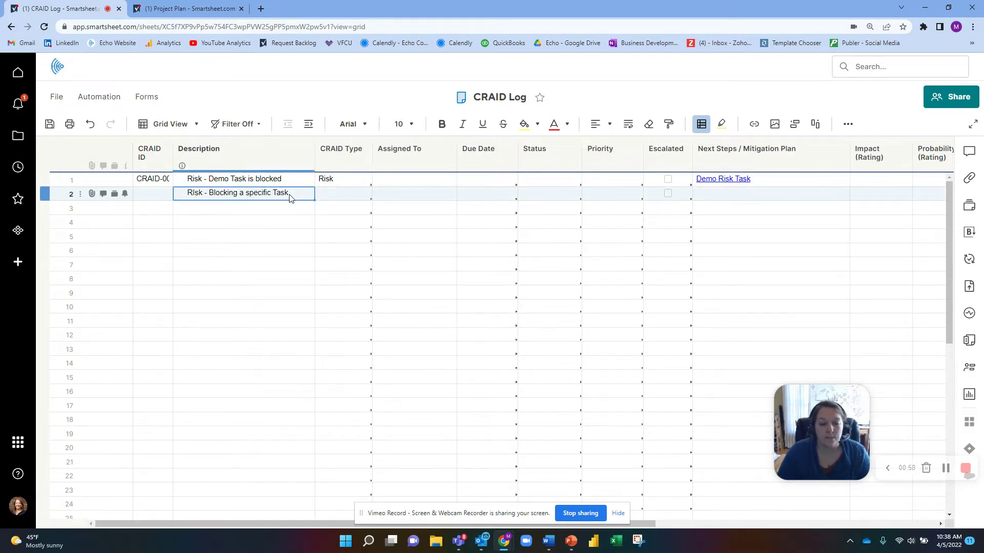
Open Link from Cell in Other Sheet for row 2's Next Steps / Mitigation Plan cell
left_click(748, 198)
right_click(744, 199)
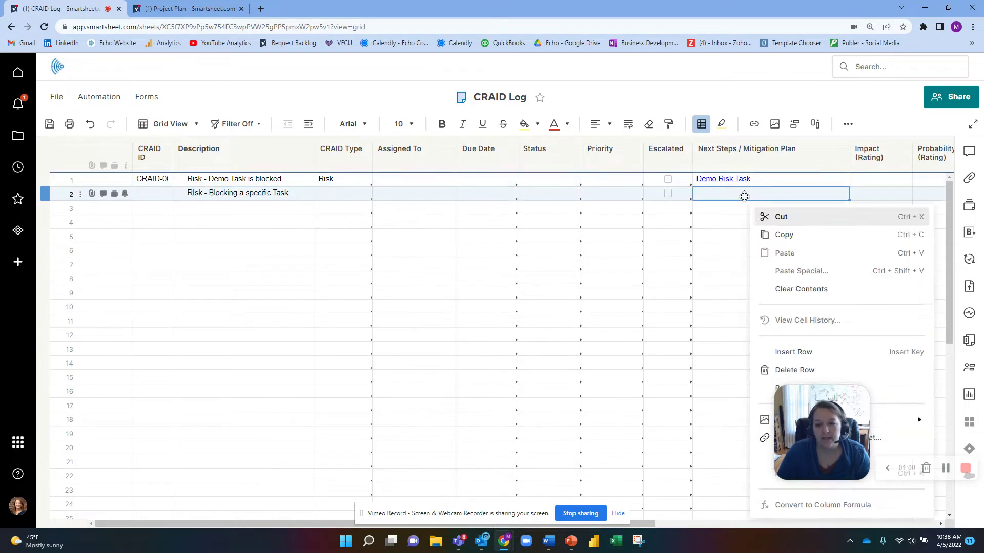
left_click(839, 171)
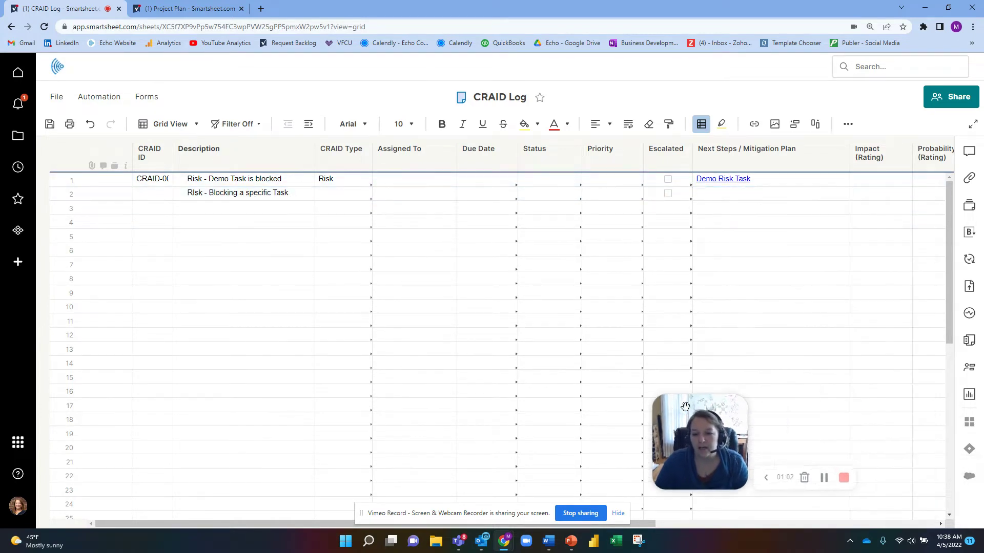
right_click(782, 164)
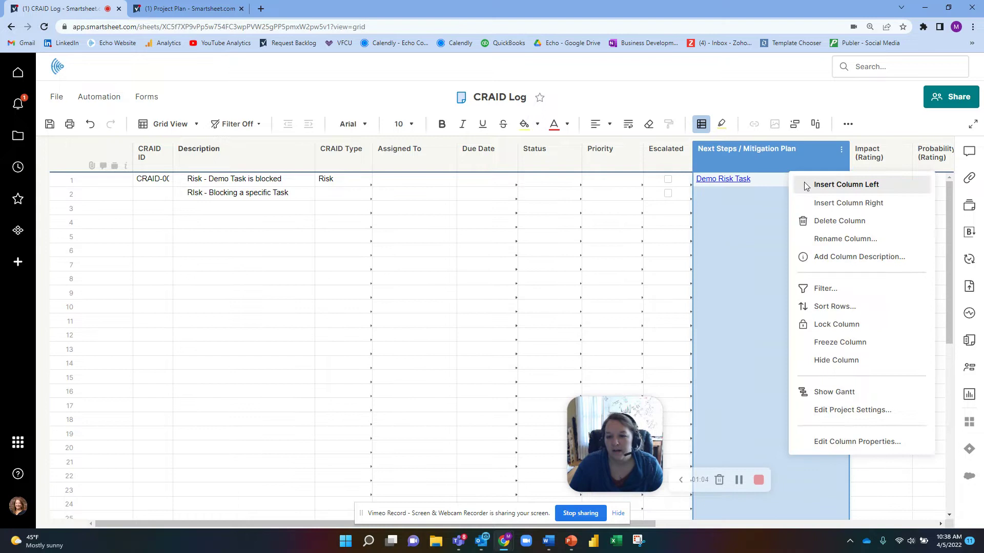
left_click(763, 198)
right_click(752, 198)
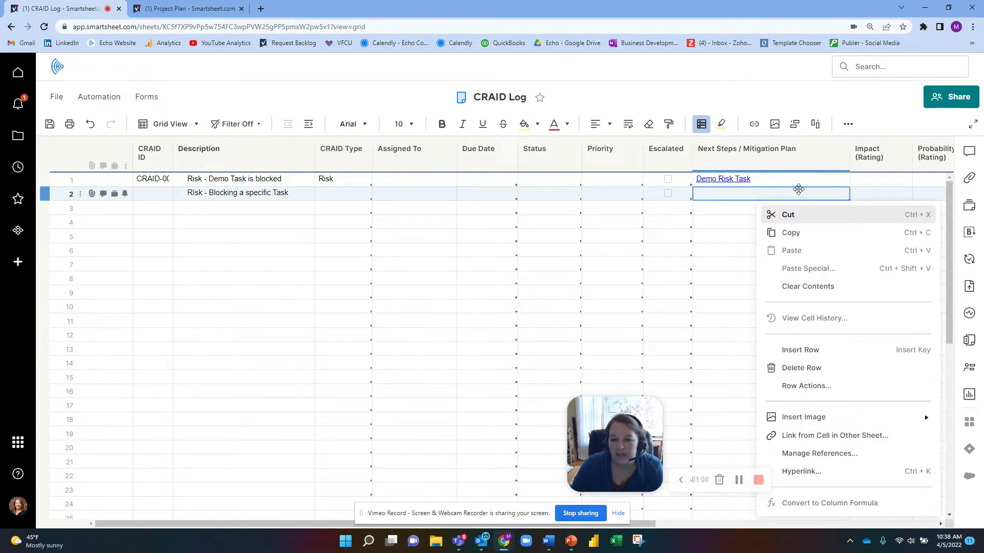
left_click(859, 438)
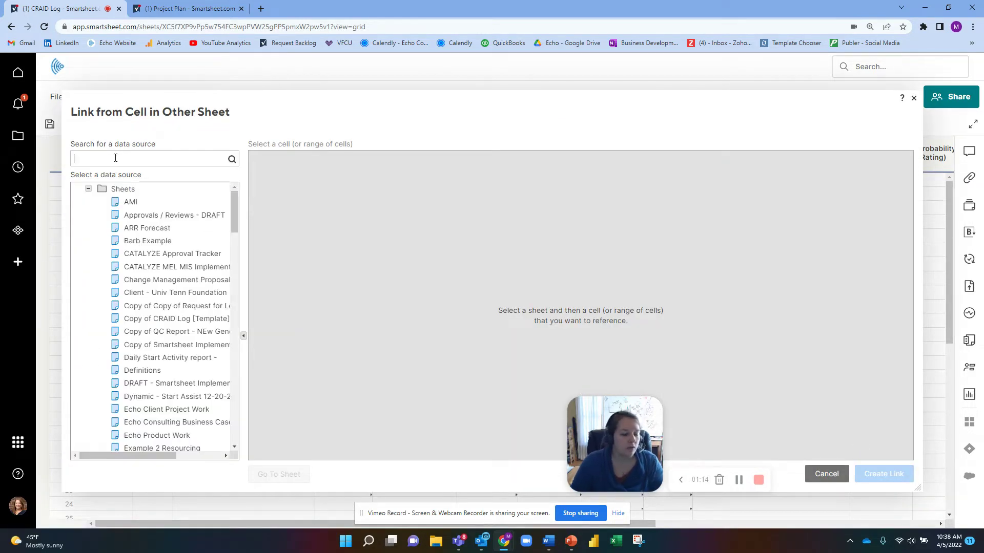
Pick the Echo - Demos CRAID Log as source and select its 'mark trees for excavation removal' cell
left_click(88, 189)
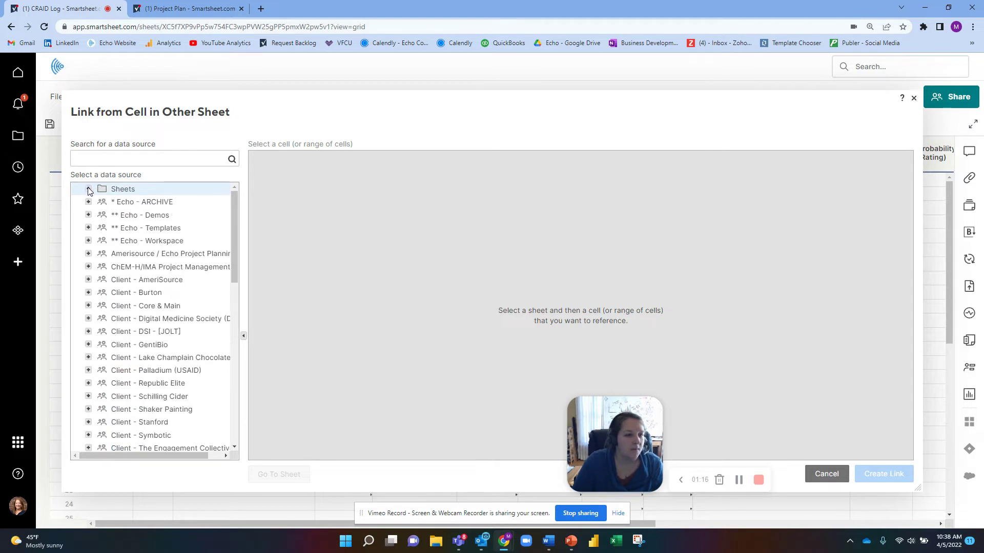
left_click(88, 227)
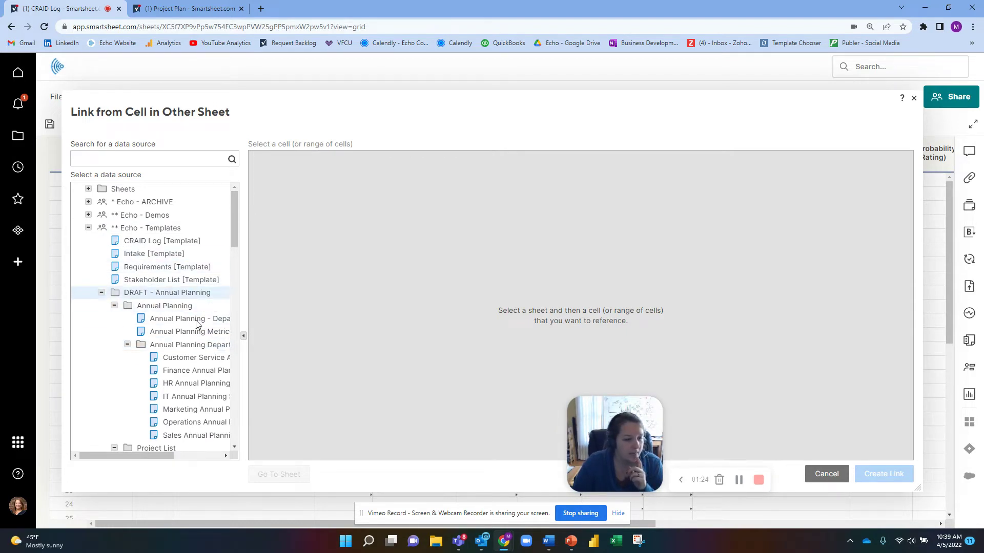
scroll(195, 329, "down", 4)
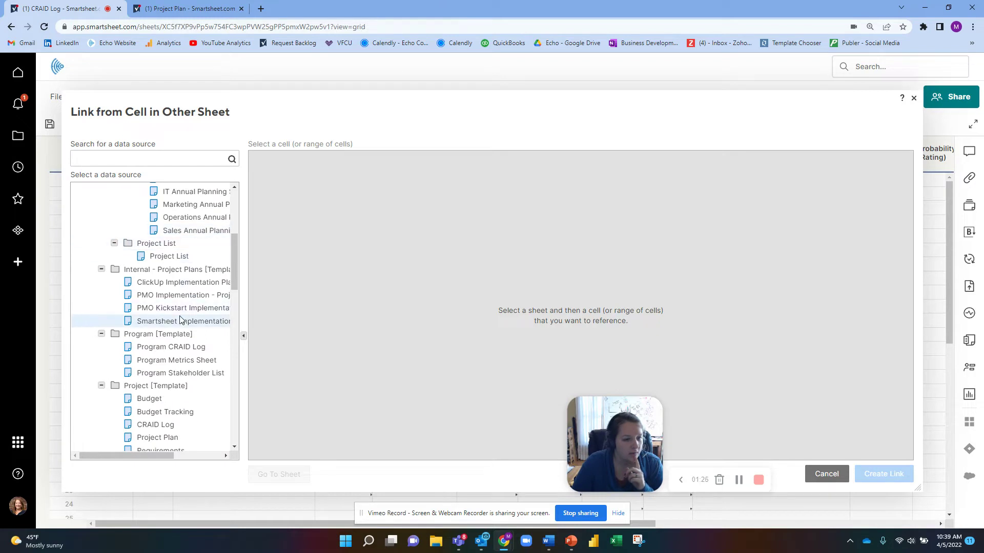
scroll(180, 321, "down", 3)
scroll(180, 319, "down", 2)
scroll(180, 318, "up", 8)
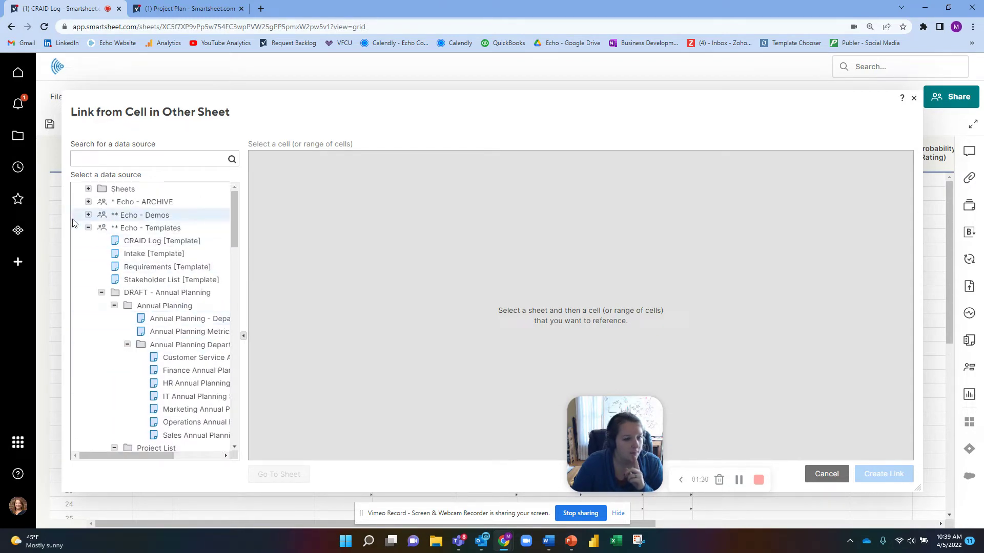
left_click(88, 216)
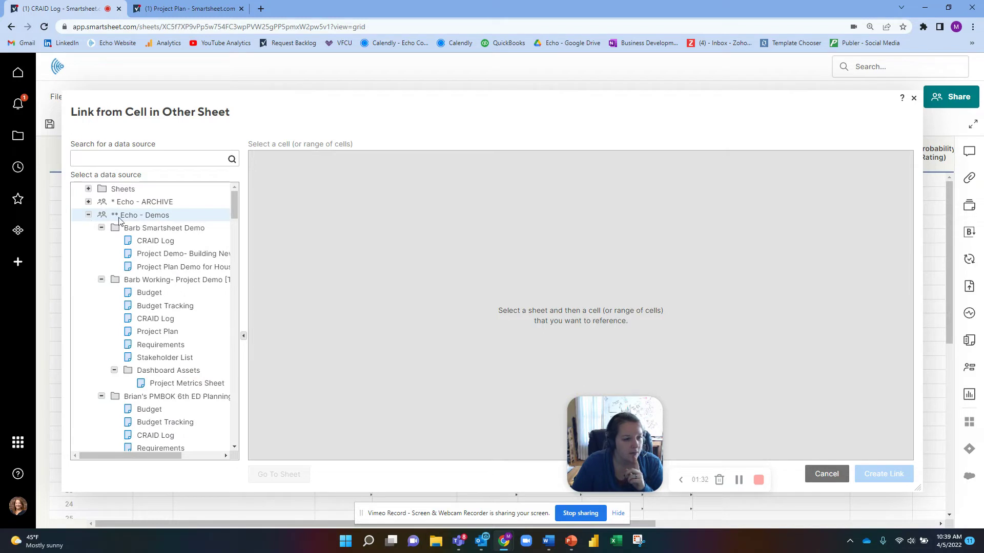
left_click(156, 241)
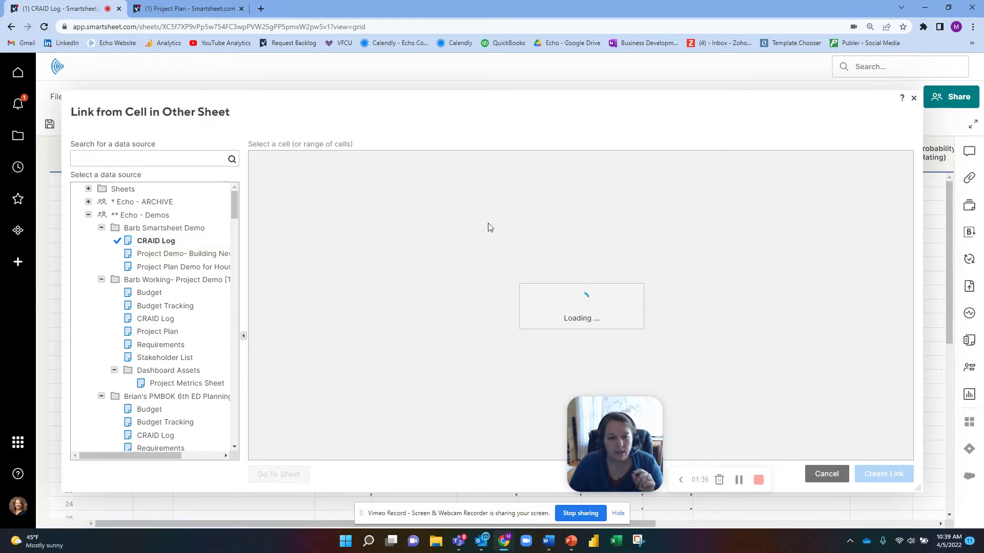
left_click(588, 292)
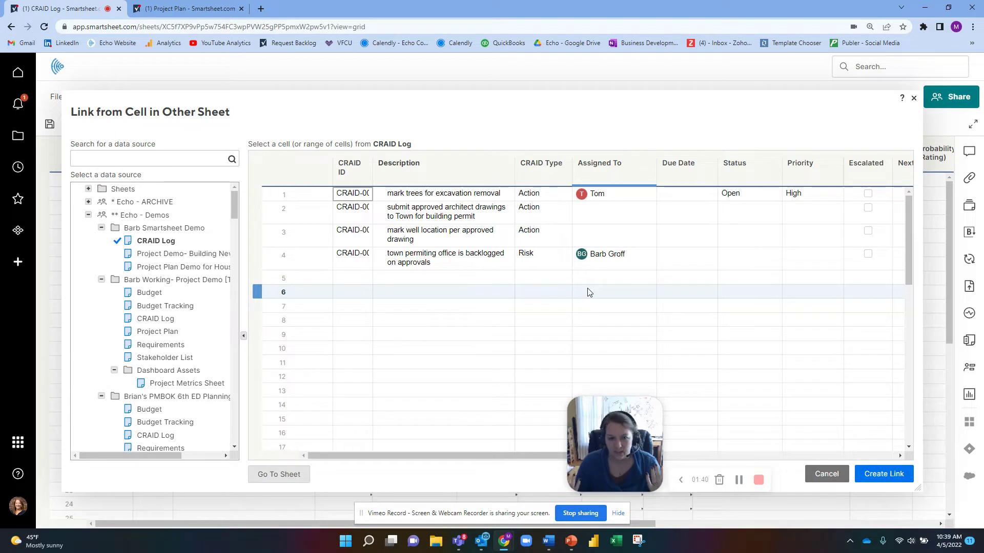
left_click(487, 193)
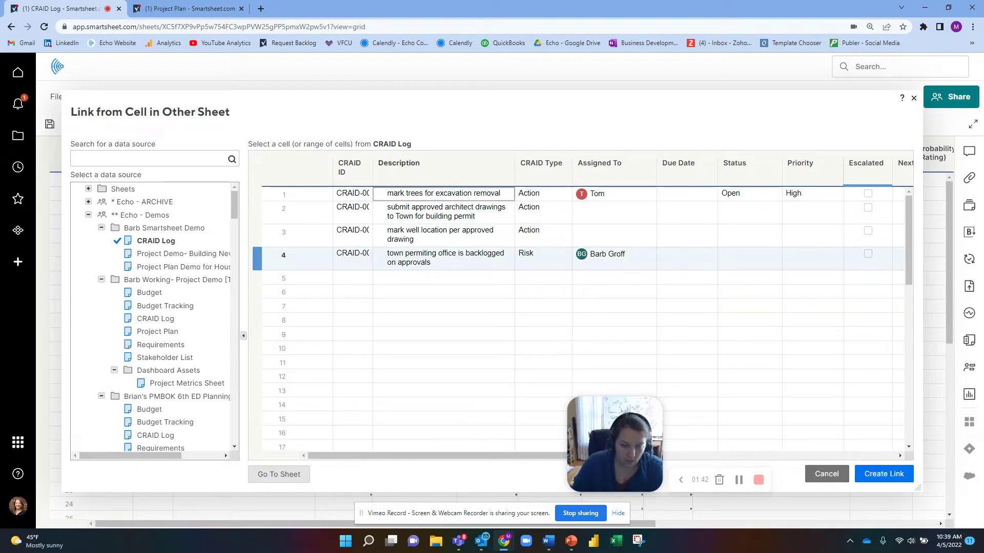
left_click(892, 475)
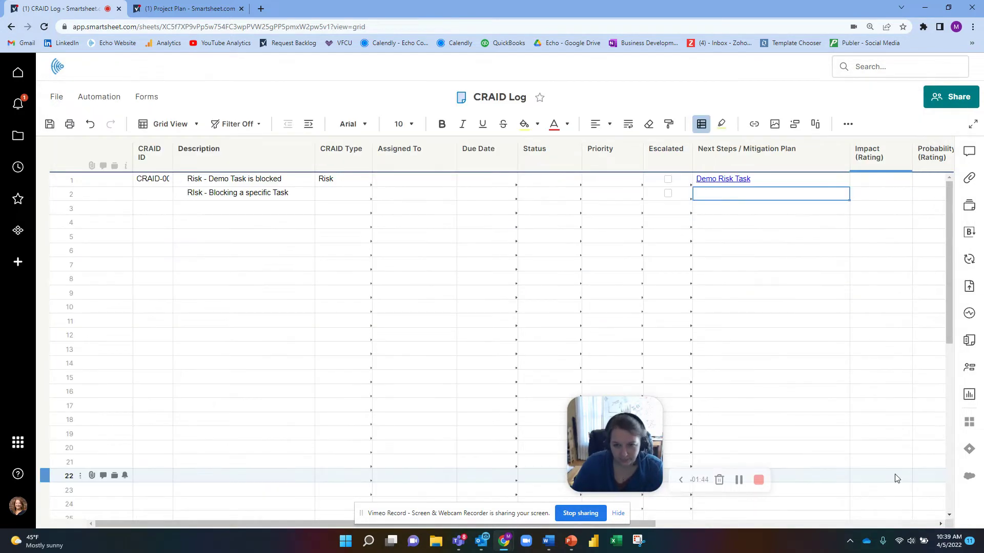
mouse_move(820, 198)
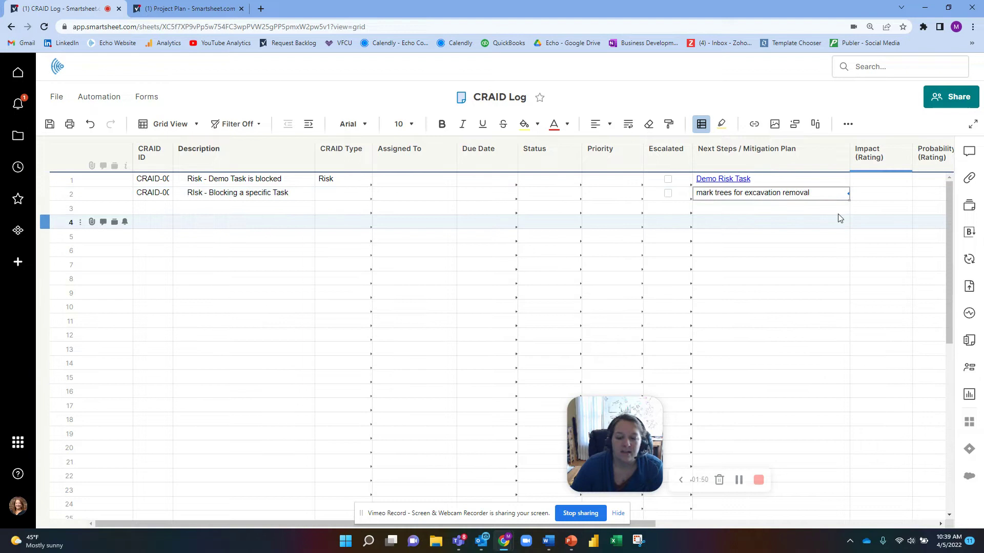
left_click(806, 191)
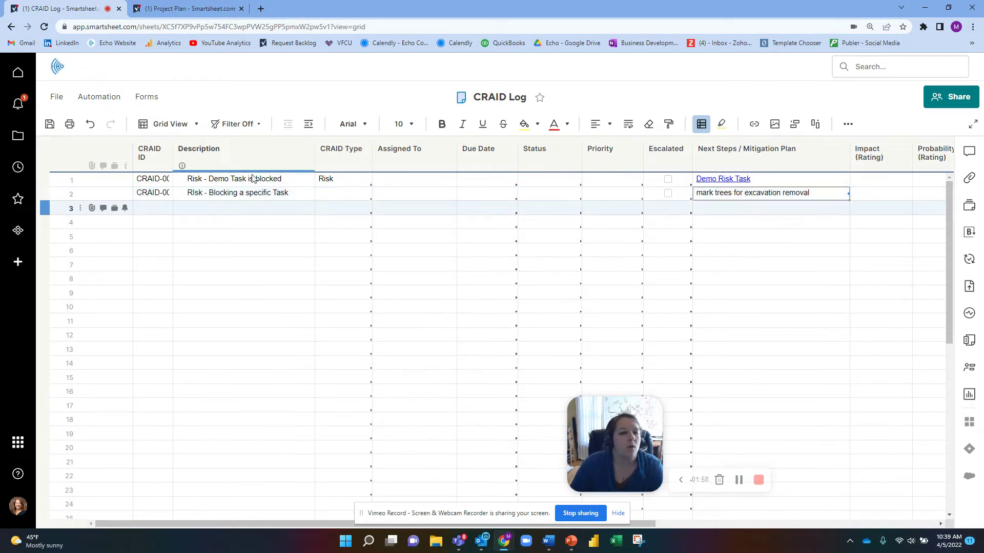
Fill row 2's description into row 3, append ' 2' to make 'RIsk - Blocking a specific Task 2', and save
left_click(273, 210)
left_click(309, 197)
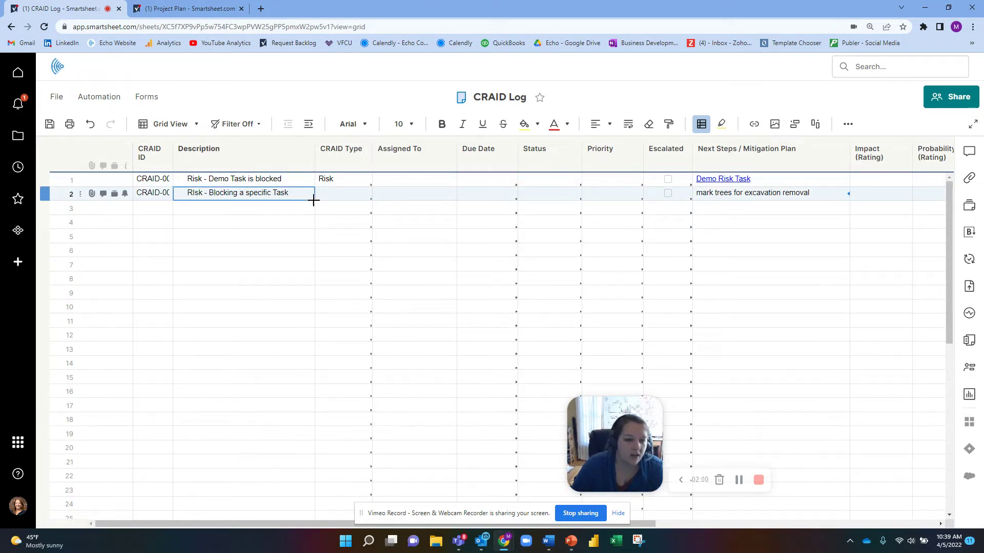
mouse_move(312, 200)
left_mouse_down()
mouse_move(313, 208)
mouse_move(298, 207)
left_mouse_up()
left_click(295, 207)
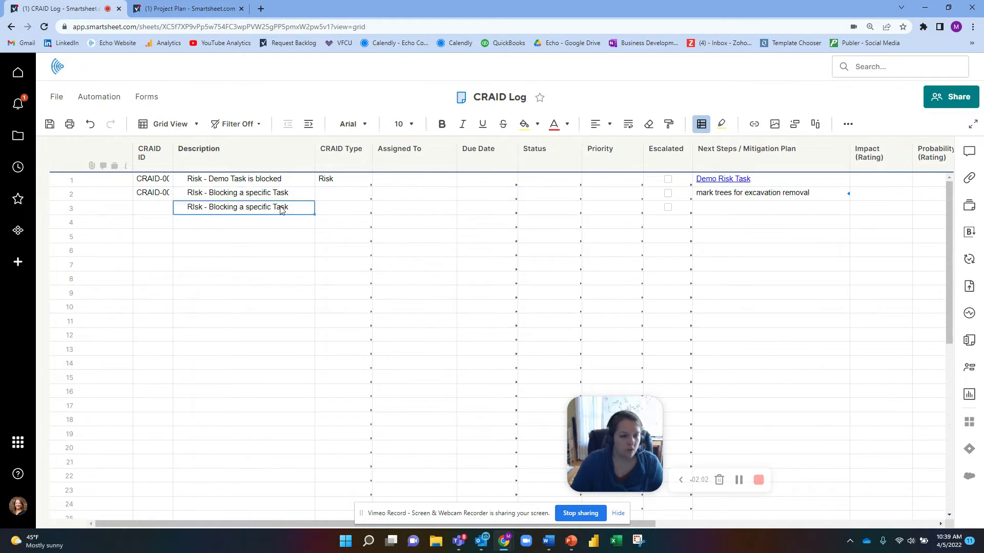
double_click(278, 203)
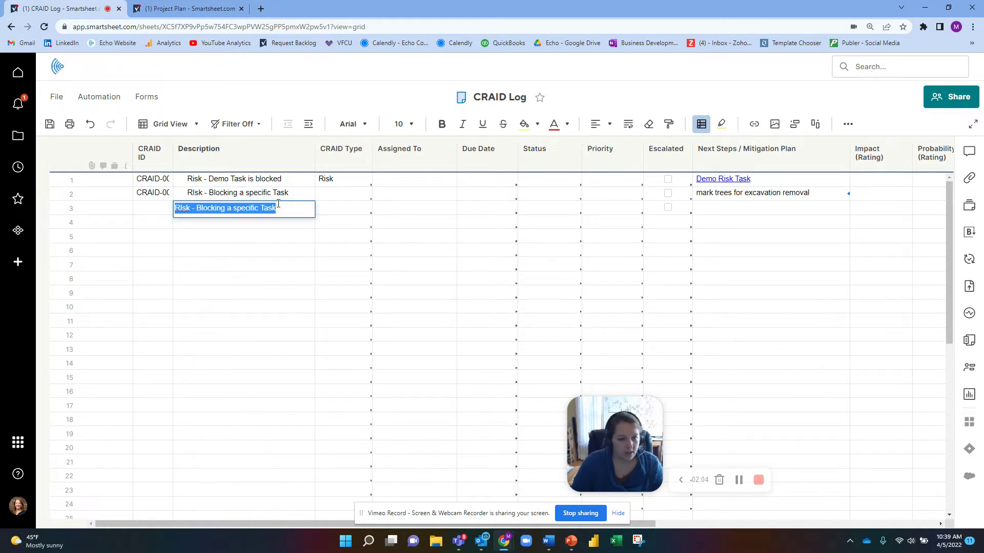
left_click(293, 209)
type("2")
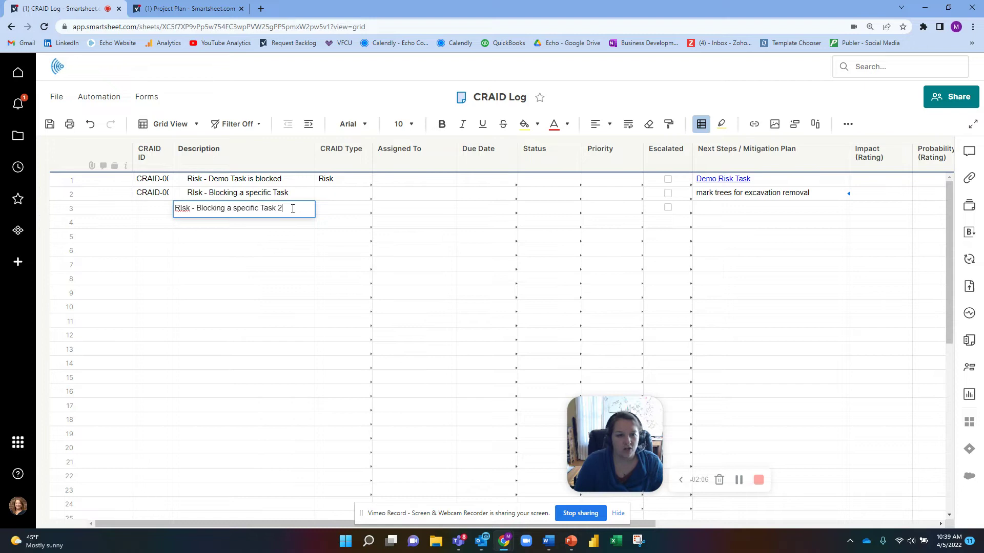
left_click_drag(647, 440, 854, 458)
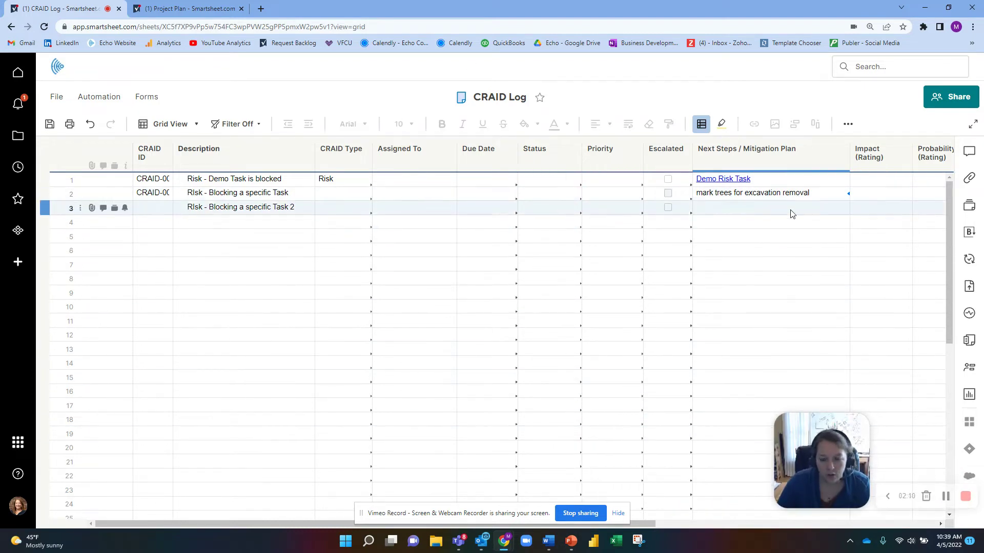
left_click(51, 125)
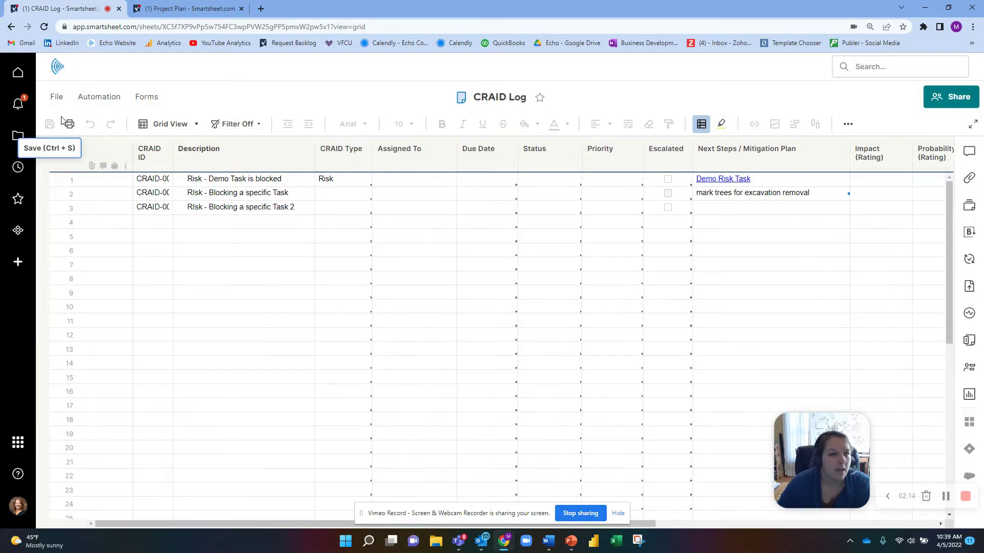
In the Project Plan, add 'Demo Example Task 2' as row 10 and select that row
left_click(190, 13)
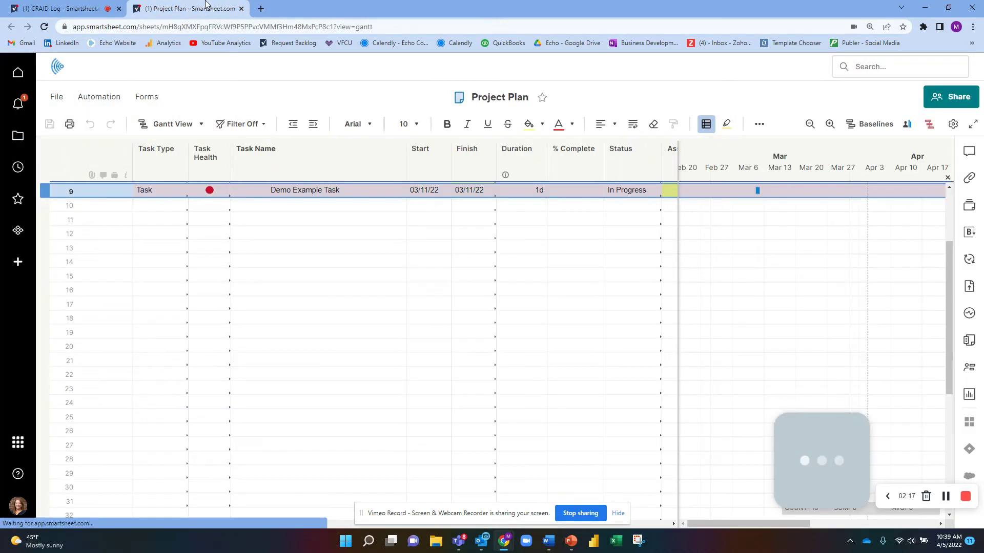
left_click(309, 209)
type("D")
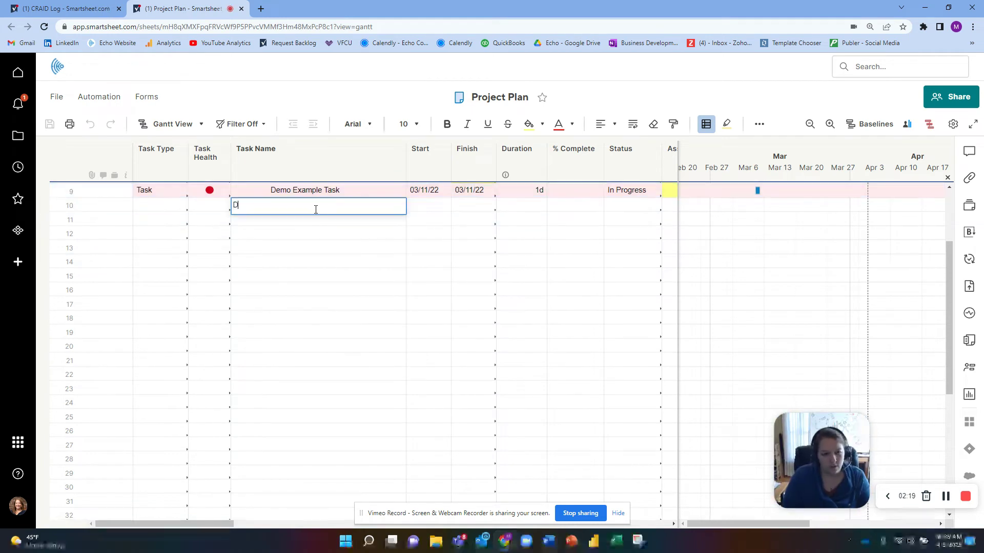
type("emo Exapmle Task 2")
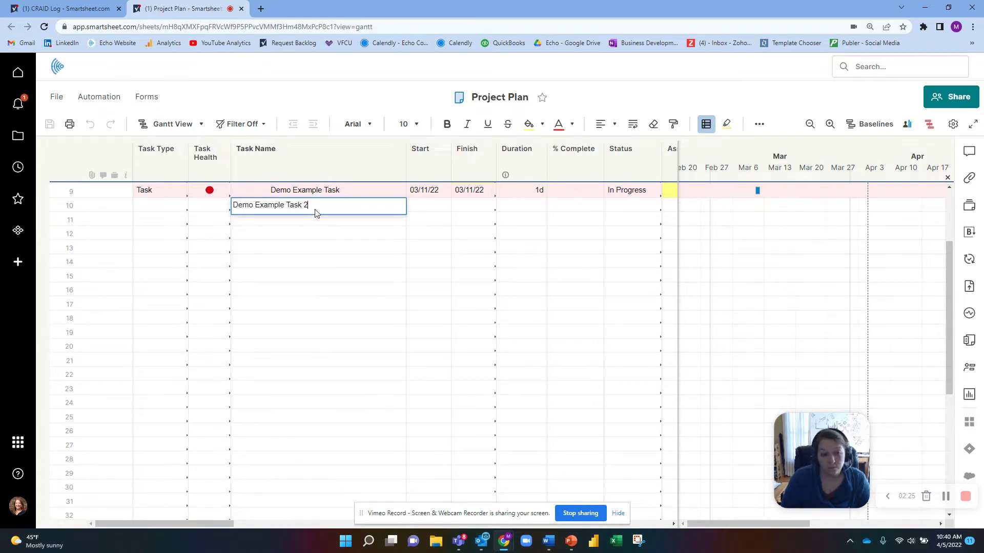
key("Return")
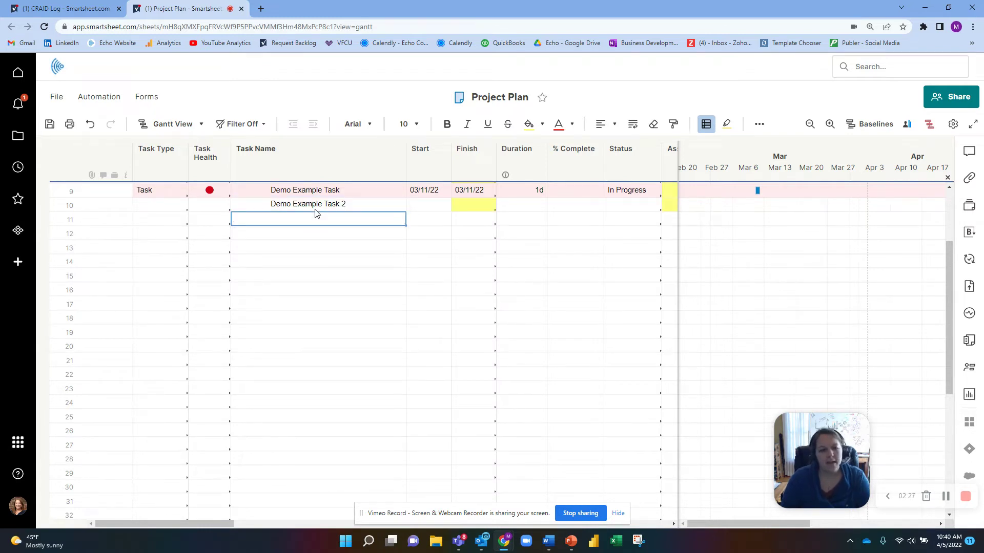
left_click(348, 206)
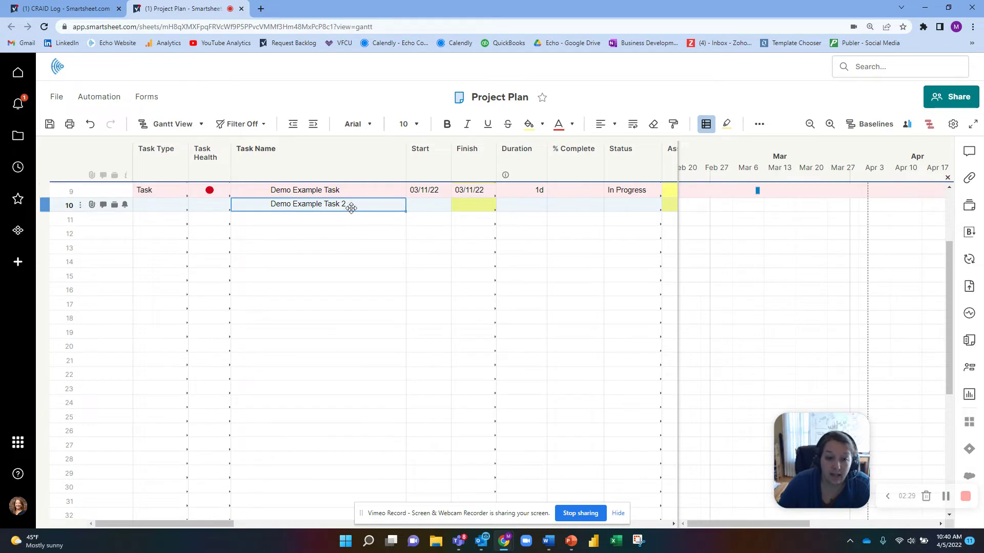
left_click(44, 205)
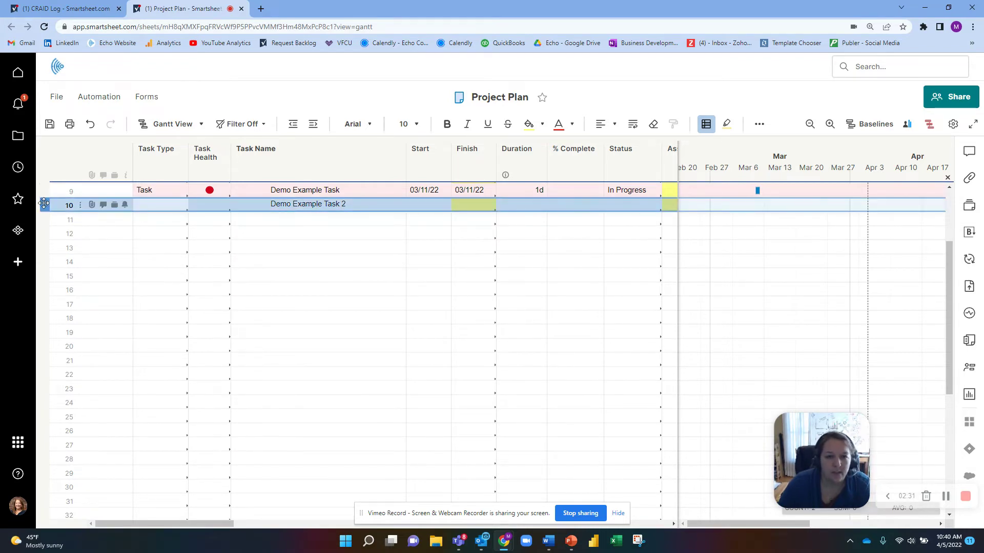
scroll(426, 256, "up", 3)
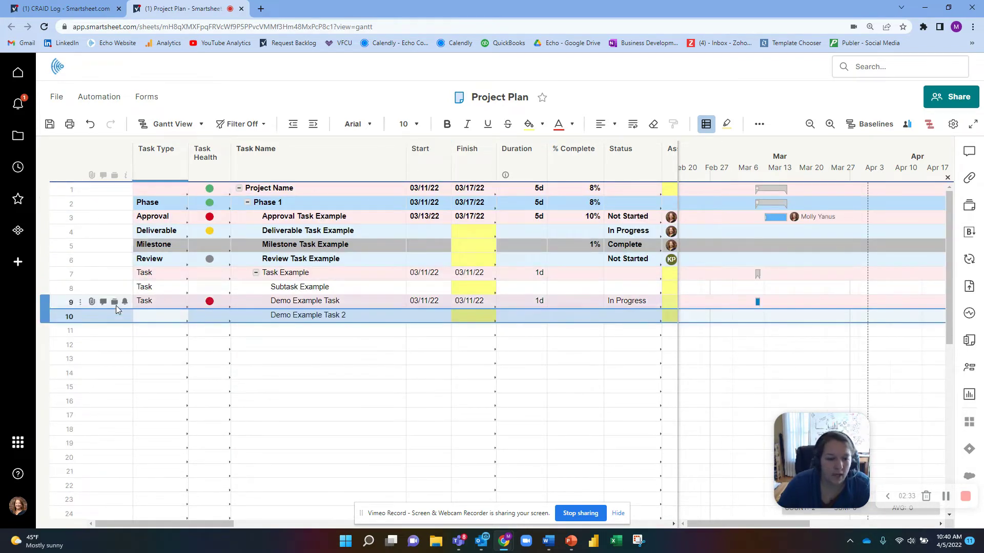
Copy the Row Link URL from row 10's Properties dialog
right_click(44, 316)
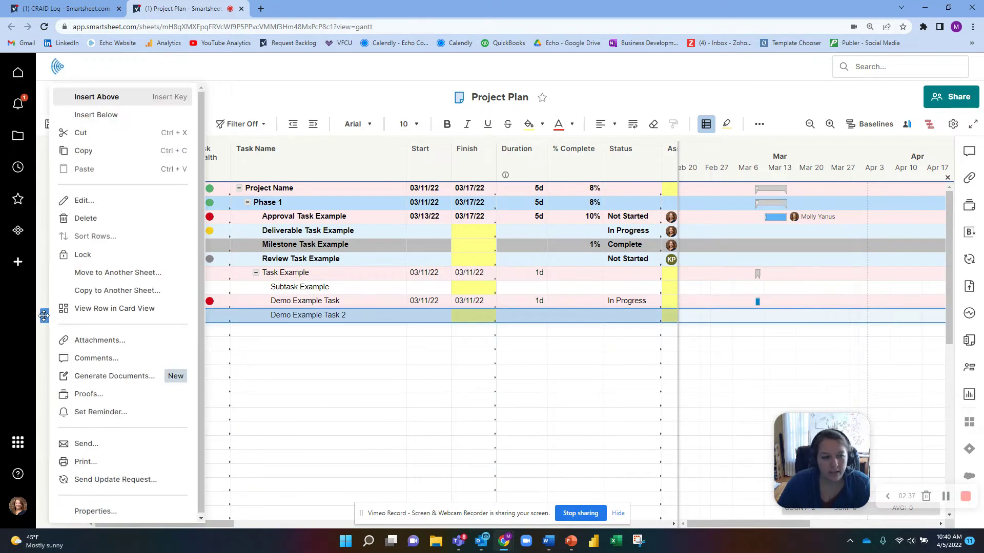
left_click(95, 509)
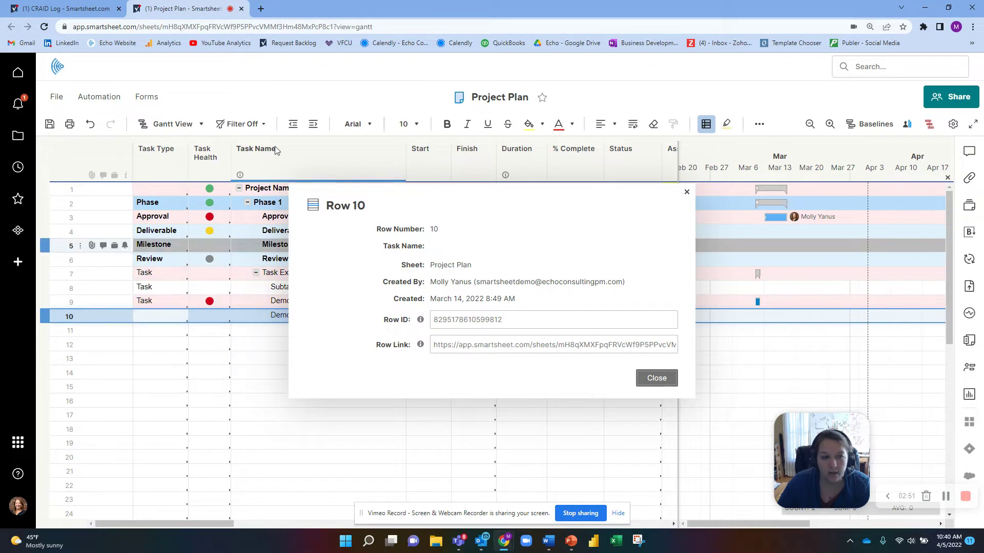
left_click_drag(435, 345, 723, 352)
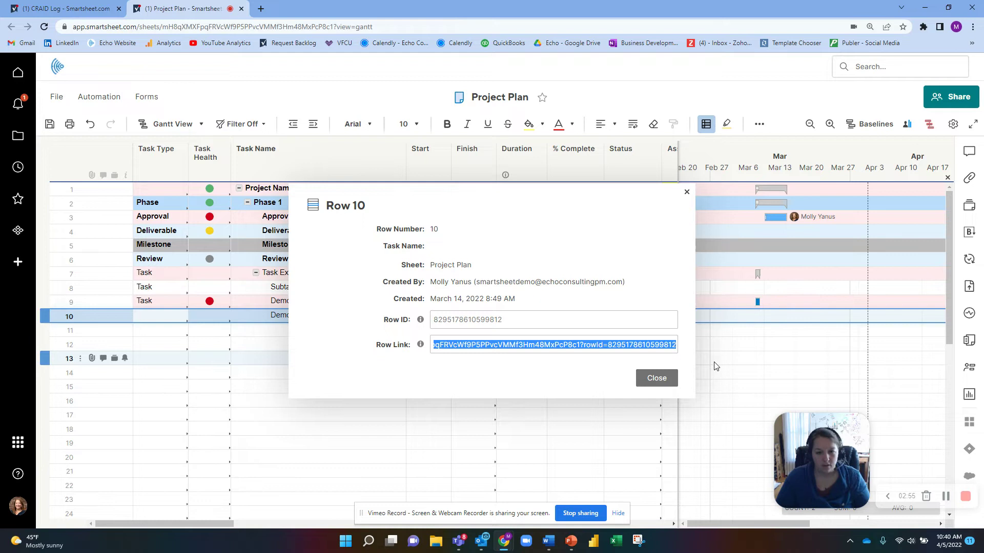
right_click(620, 348)
left_click(643, 357)
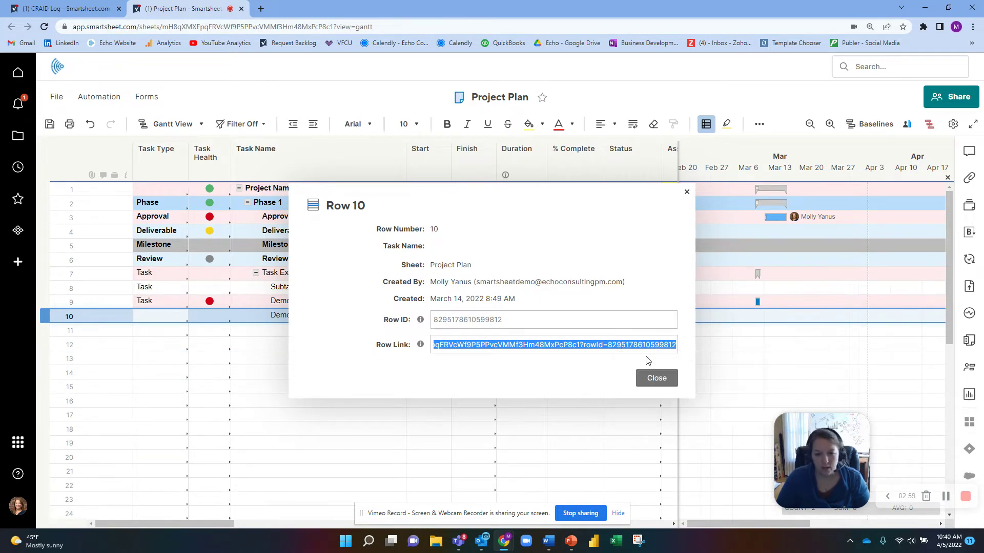
Paste the copied Project Plan row link into CRAID Log row 3's Next Steps / Mitigation Plan cell
left_click(655, 382)
left_click(65, 9)
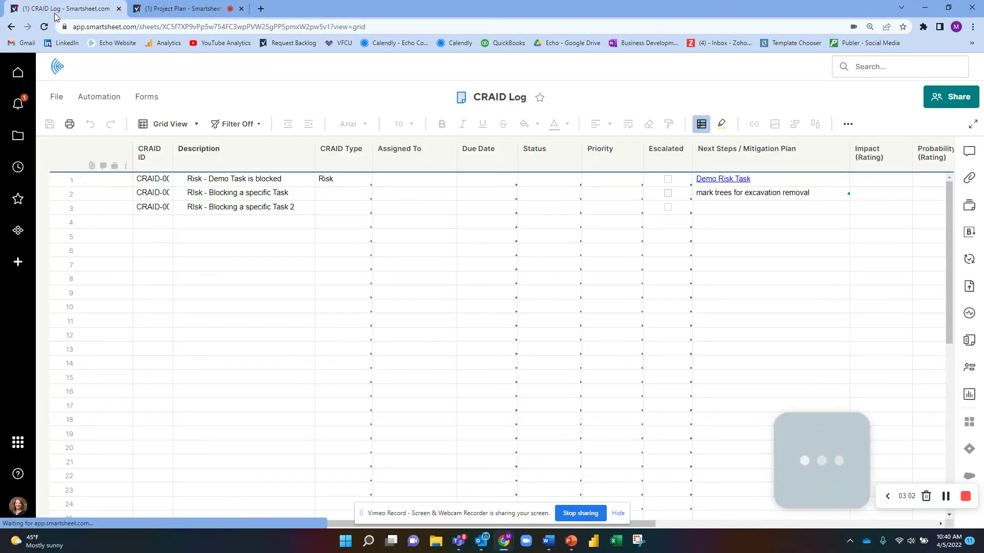
right_click(707, 211)
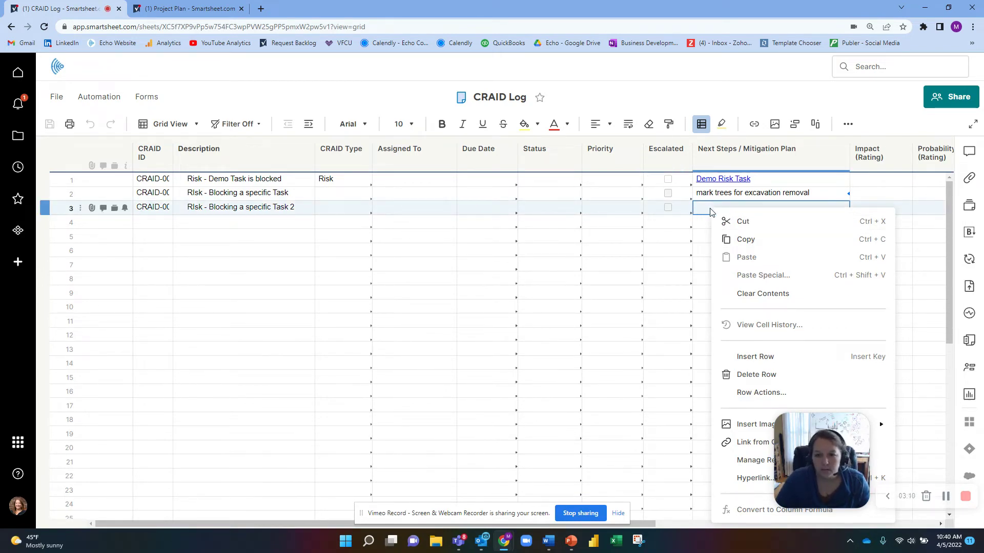
left_click(706, 211)
double_click(706, 211)
key("ctrl+v")
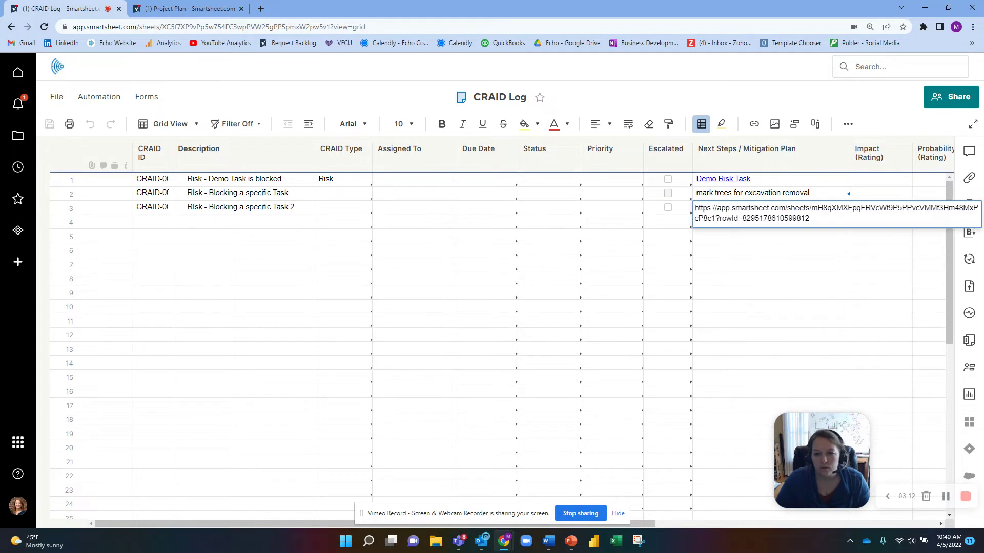
key("Return")
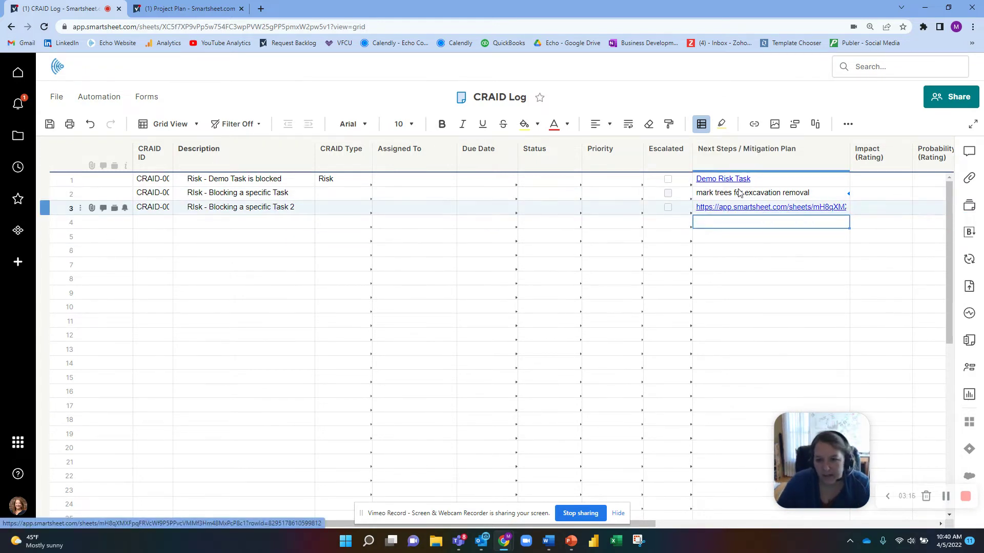
Edit row 3's Next Steps hyperlink so its display text reads 'Demo Task #2'
right_click(723, 206)
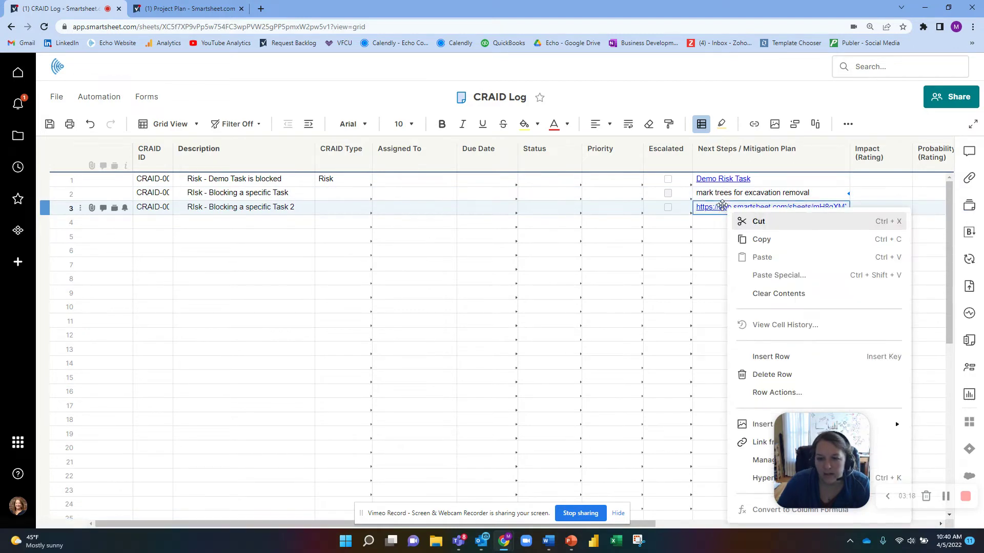
left_click_drag(821, 460, 584, 453)
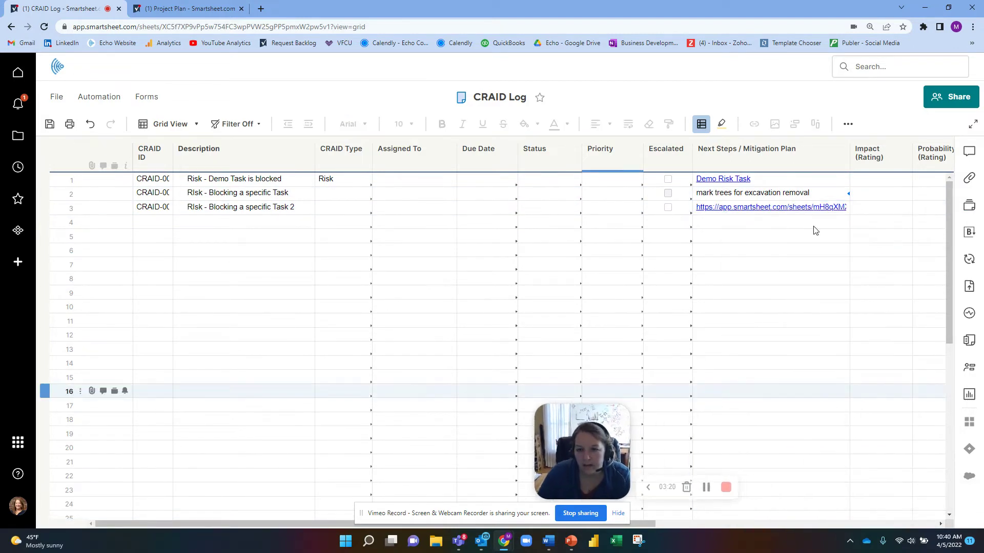
right_click(763, 213)
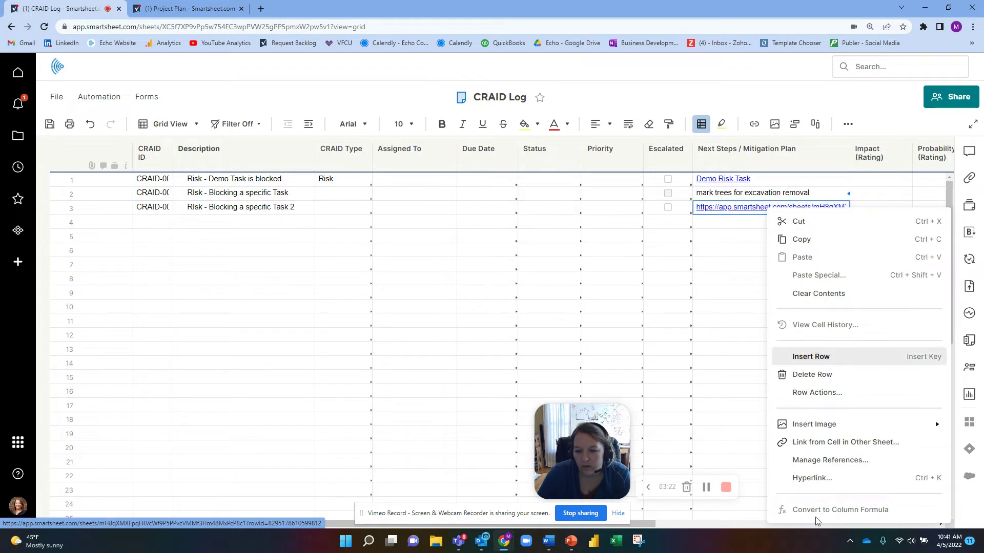
left_click(814, 478)
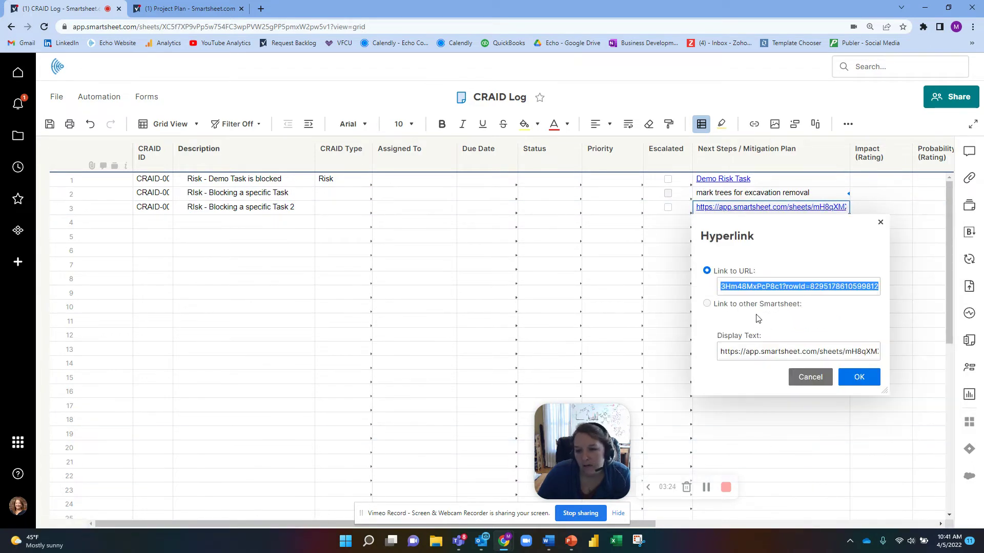
left_click(721, 353)
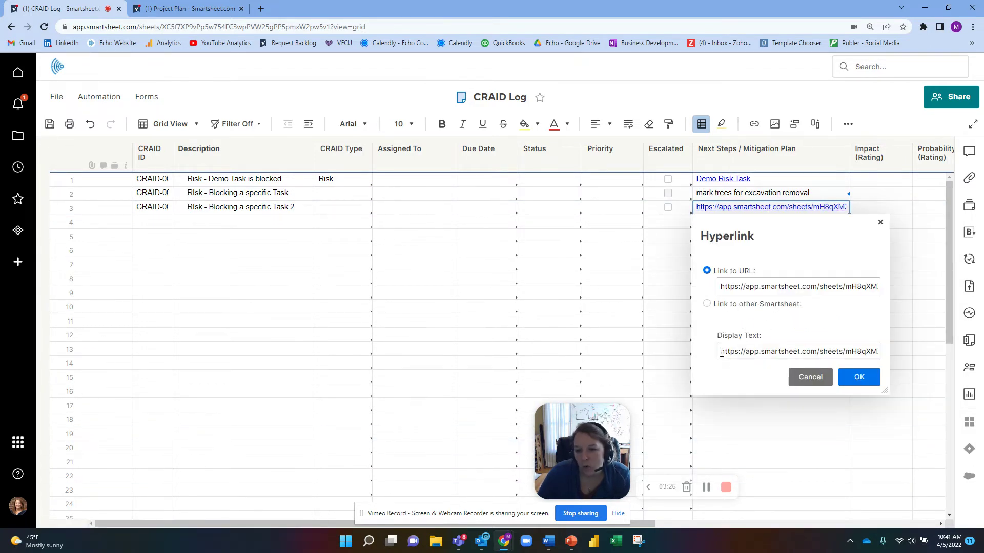
left_click_drag(719, 353, 880, 352)
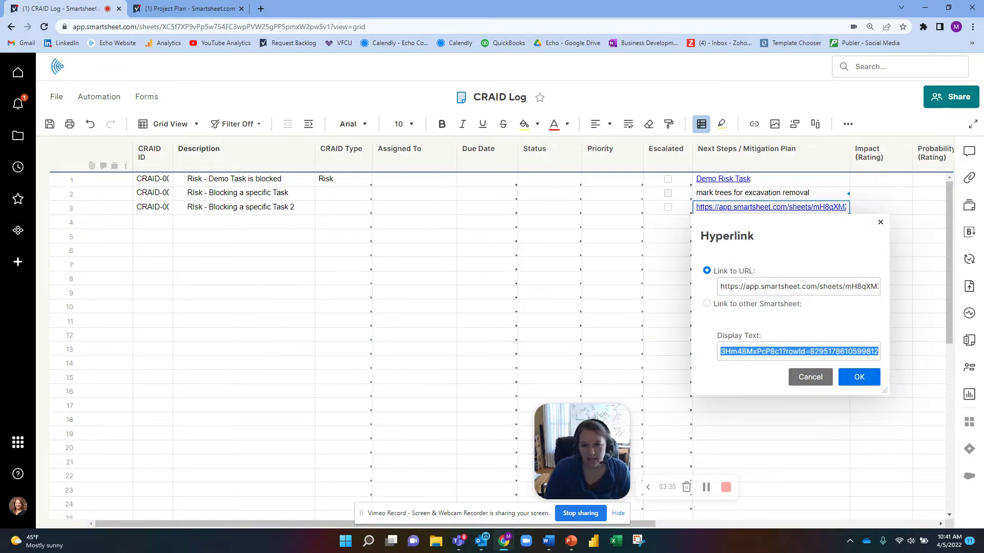
type("Demo Task #2")
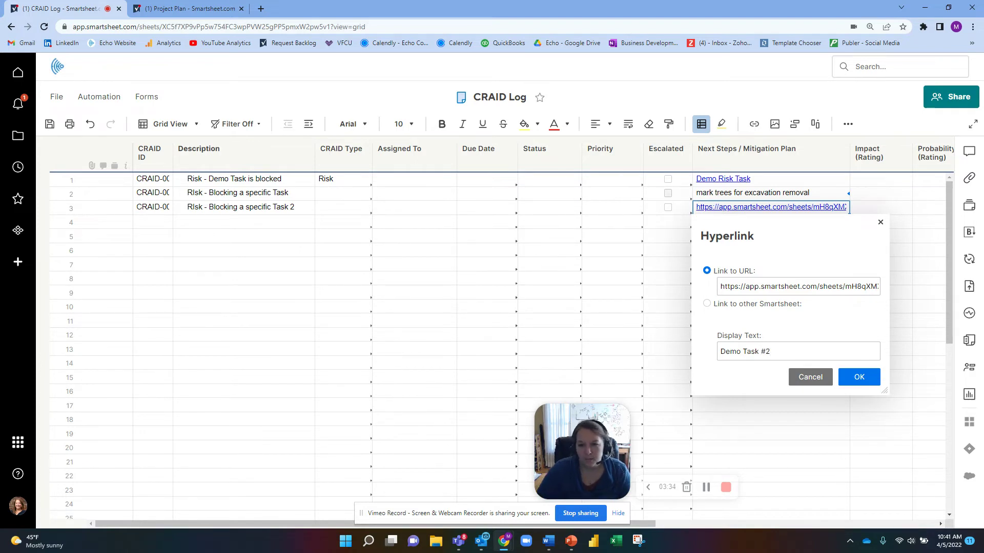
left_click(859, 377)
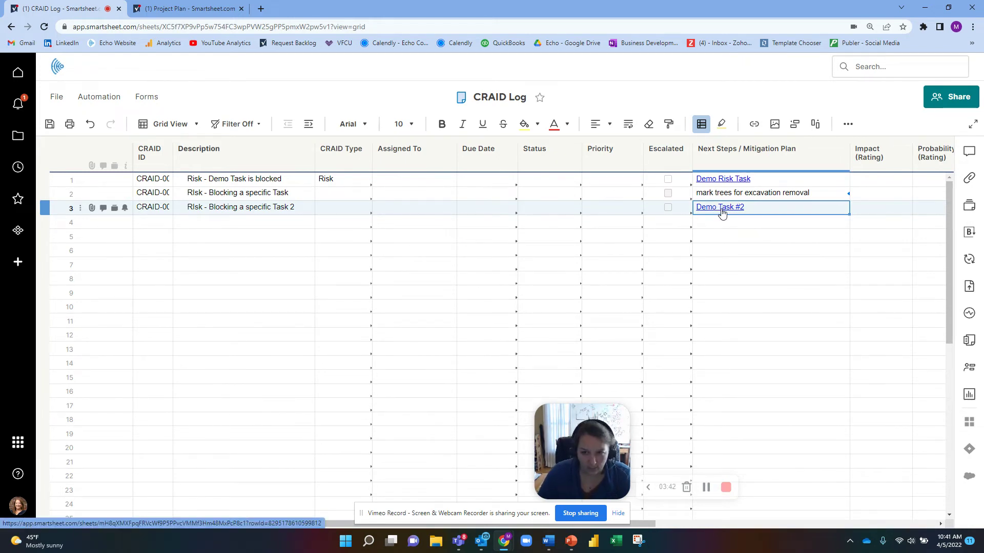
Follow the Demo Task #2 link to open Project Plan row 10, Demo Example Task 2, in a new tab
left_click(741, 196)
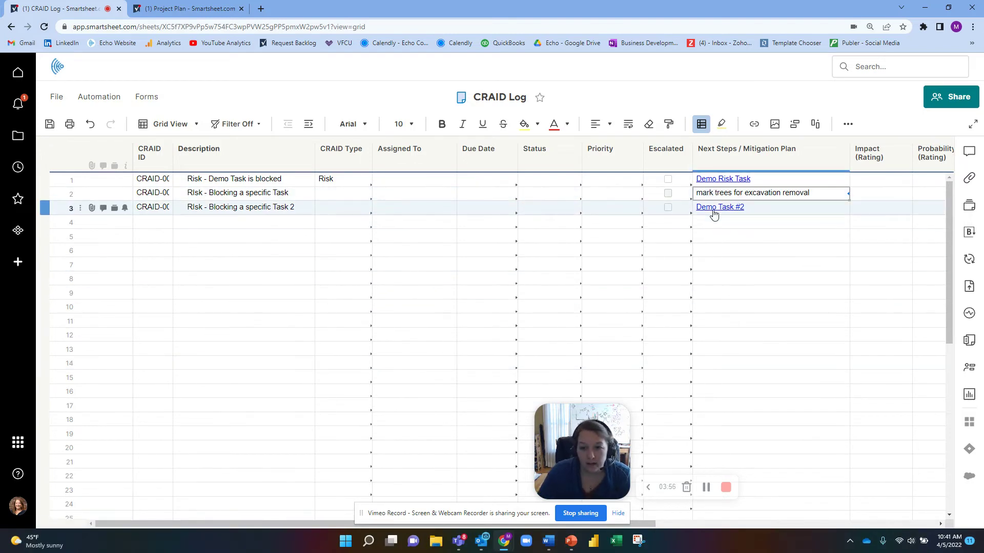
left_click(715, 210)
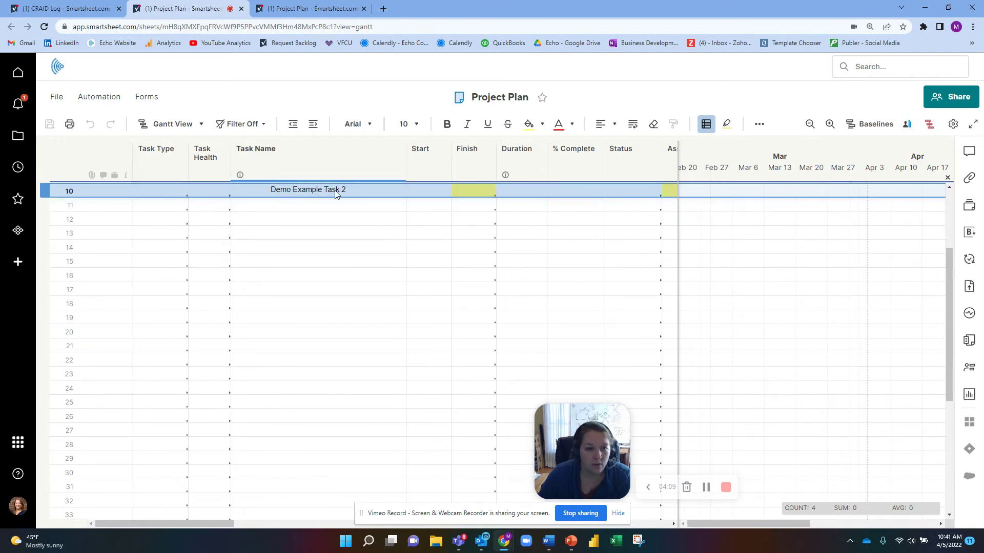
Scroll the Project Plan grid up to show the full task list above Demo Example Task 2
scroll(342, 217, "up", 3)
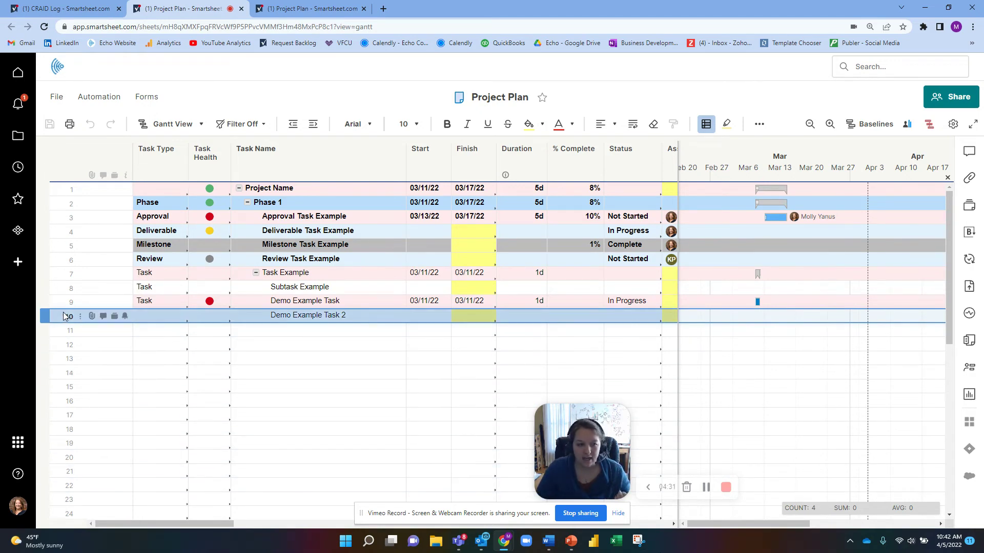
Check row 10's properties to confirm it is Demo Example Task 2
right_click(46, 316)
left_click(127, 513)
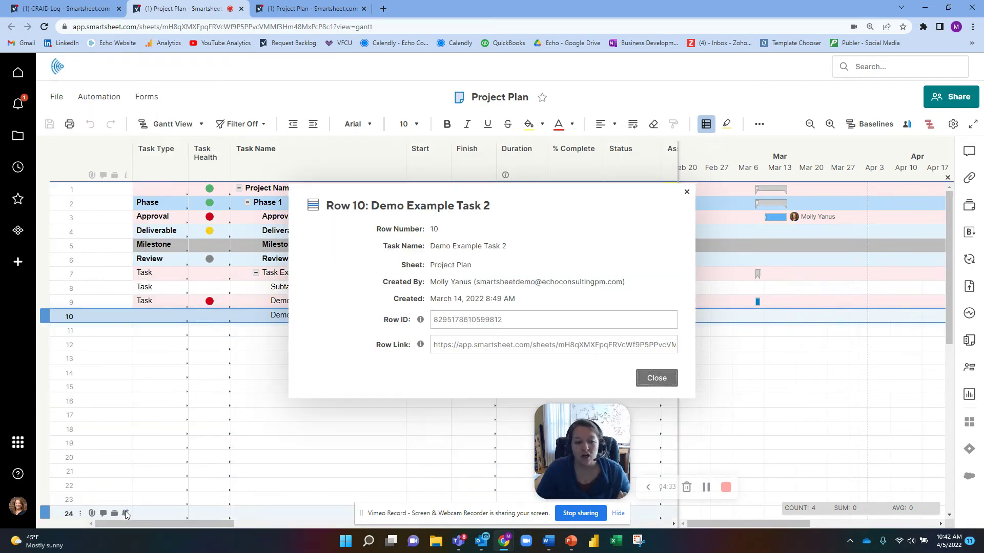
left_click(674, 383)
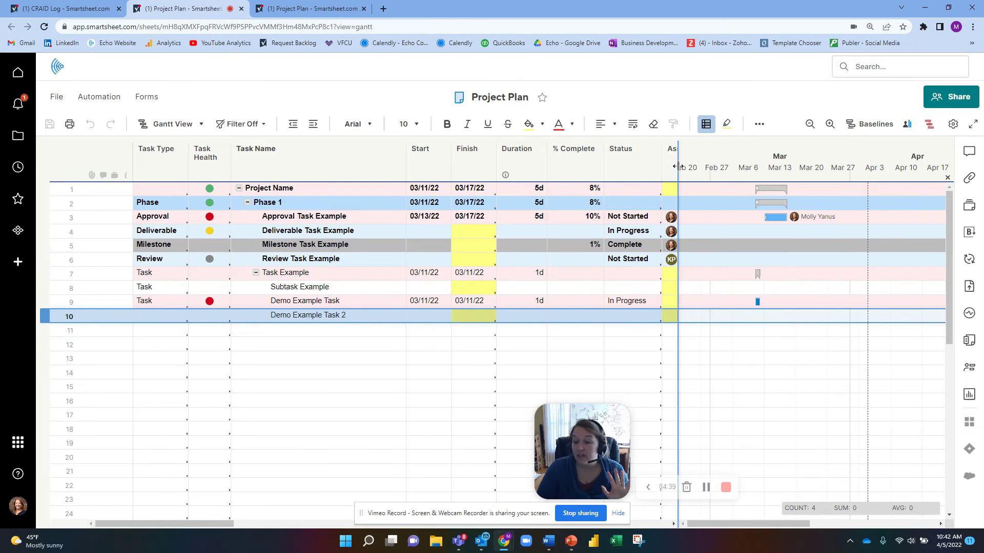
Widen the grid past the Gantt splitter to show the Assigned To through Predecessors columns
left_click_drag(677, 165, 943, 215)
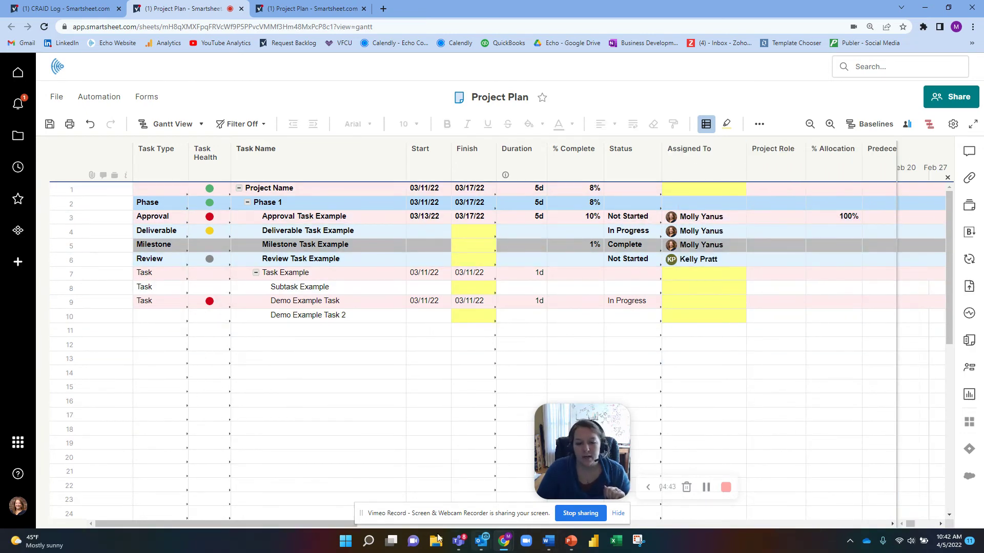
left_click_drag(327, 522, 395, 525)
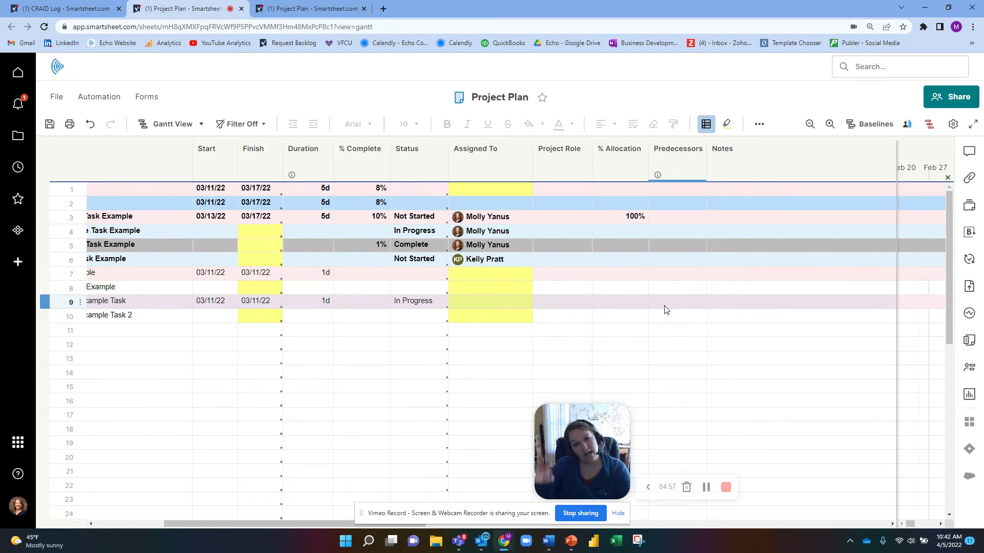
left_click_drag(269, 523, 171, 516)
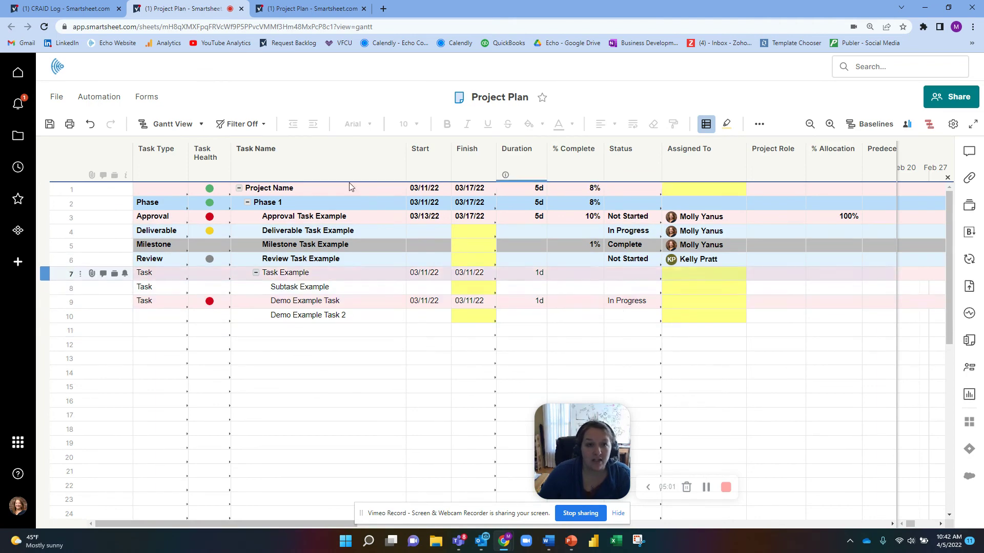
left_click(70, 9)
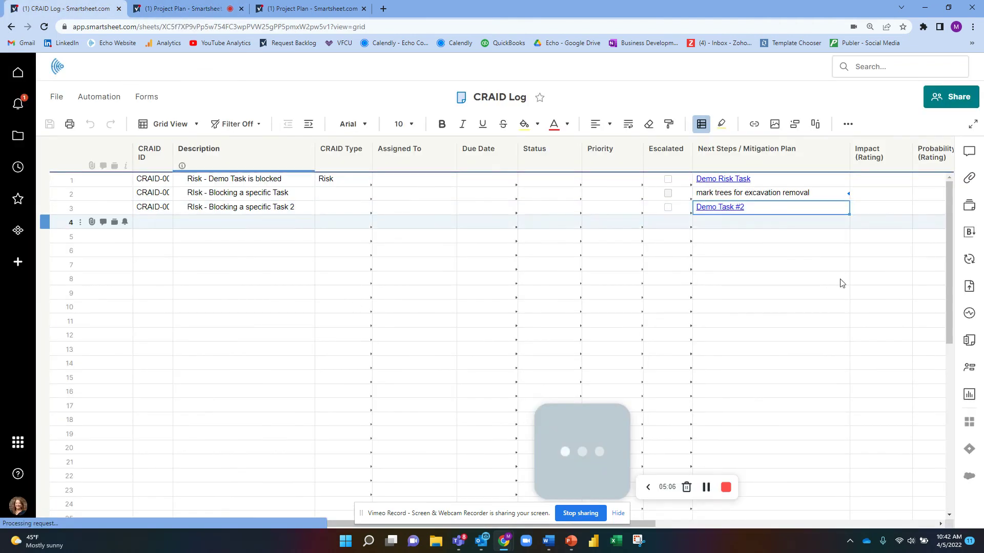